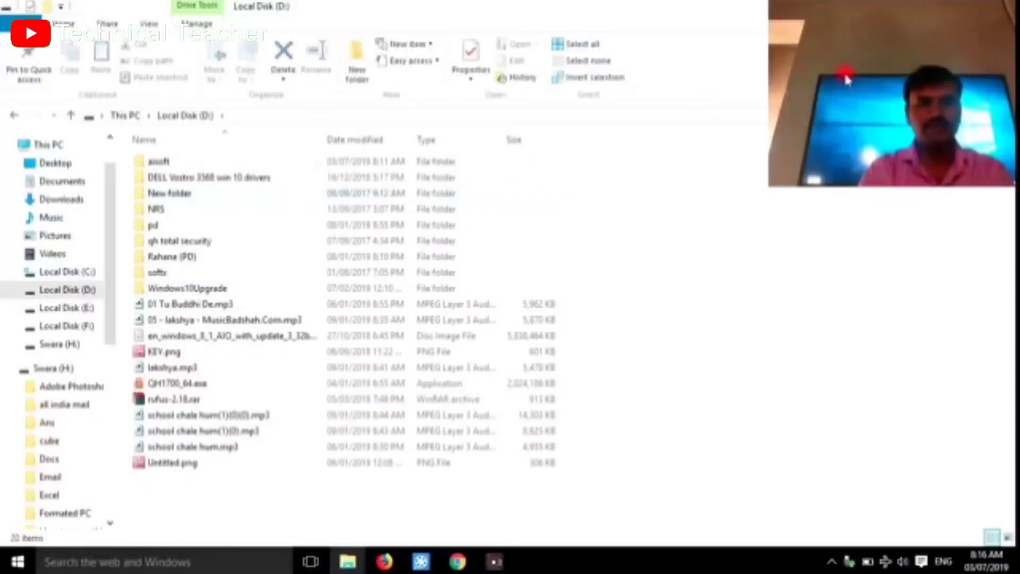
# Step: Search Local Disk (D:) for "ism" and open the Ism_Office.7z archive in WinRAR
pyautogui.moveTo(845, 77); pyautogui.dragTo(714, 75)
pyautogui.click(917, 115)
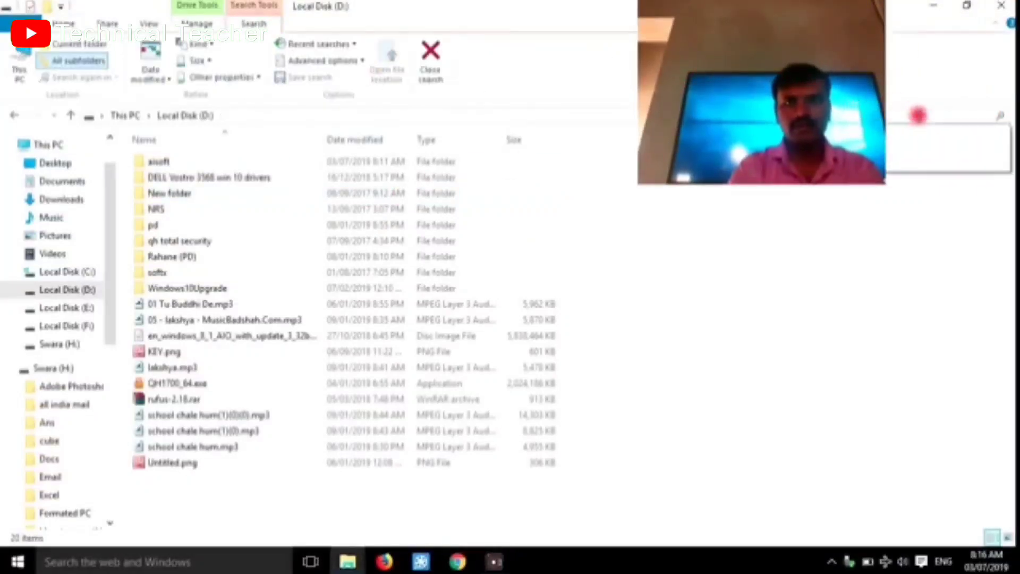
pyautogui.write('ism')
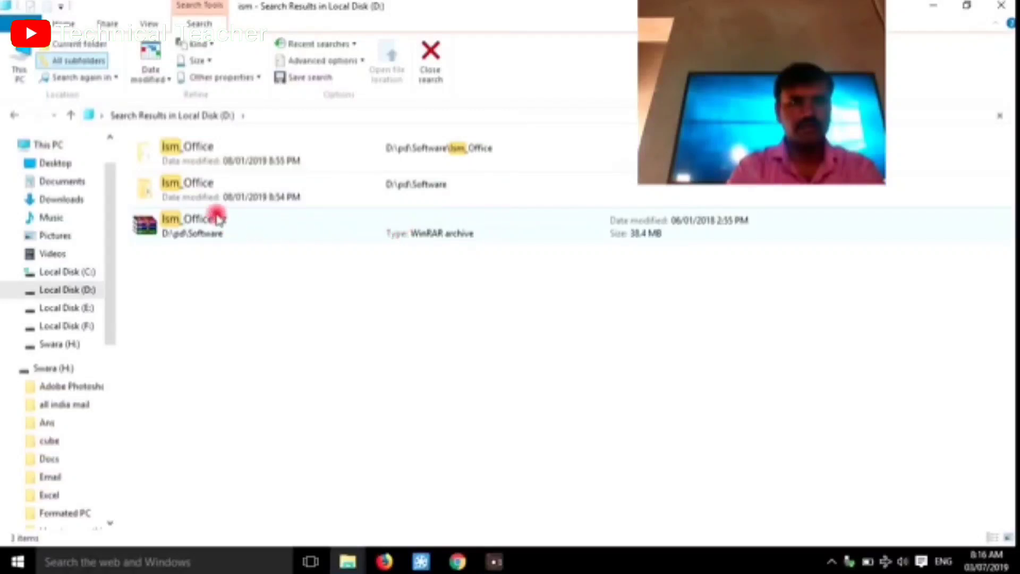
pyautogui.doubleClick(218, 217)
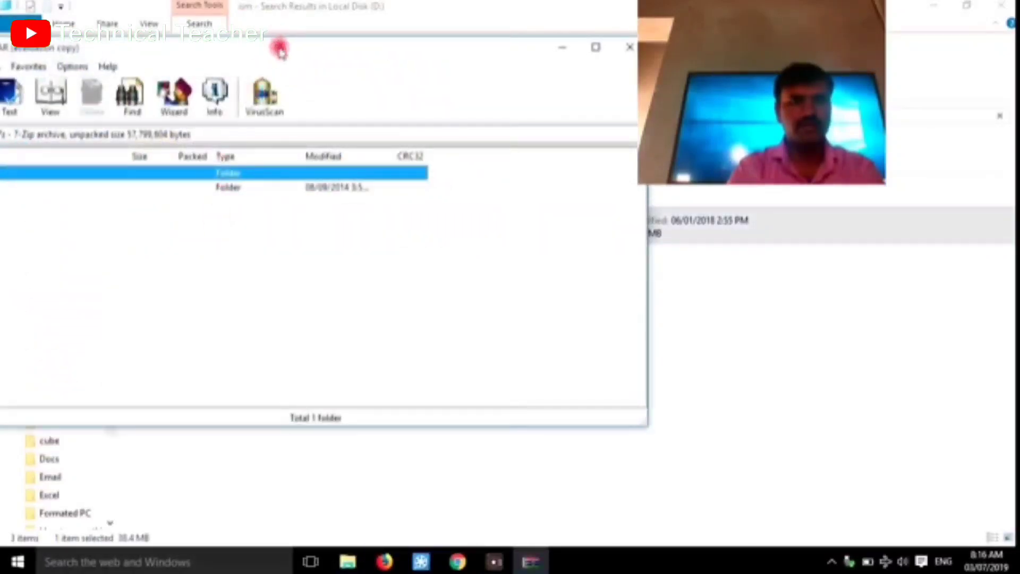
# Step: Open the Ism_Office folder inside the archive and run SETUP.EXE
pyautogui.click(354, 240)
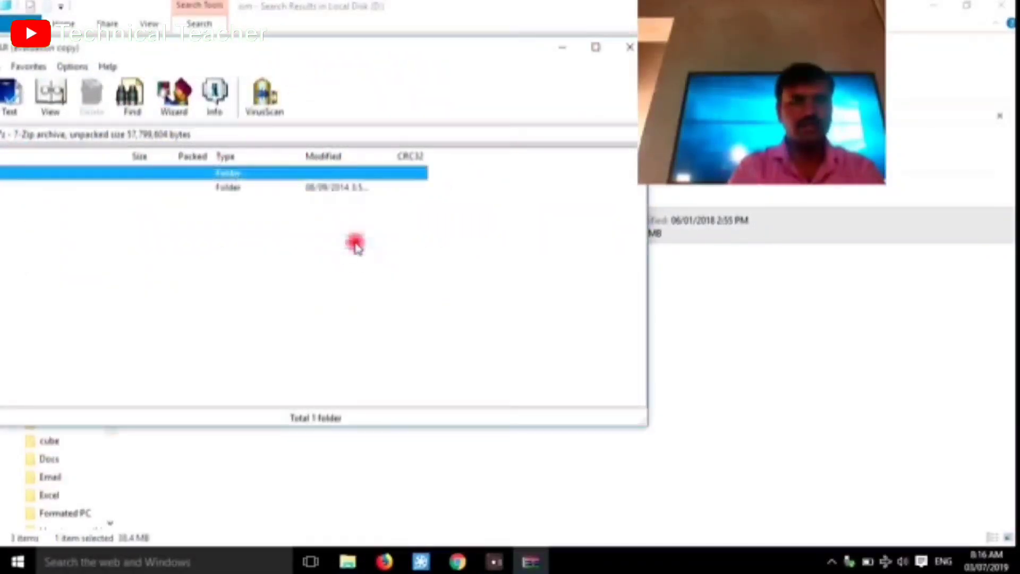
pyautogui.moveTo(350, 47); pyautogui.dragTo(492, 51)
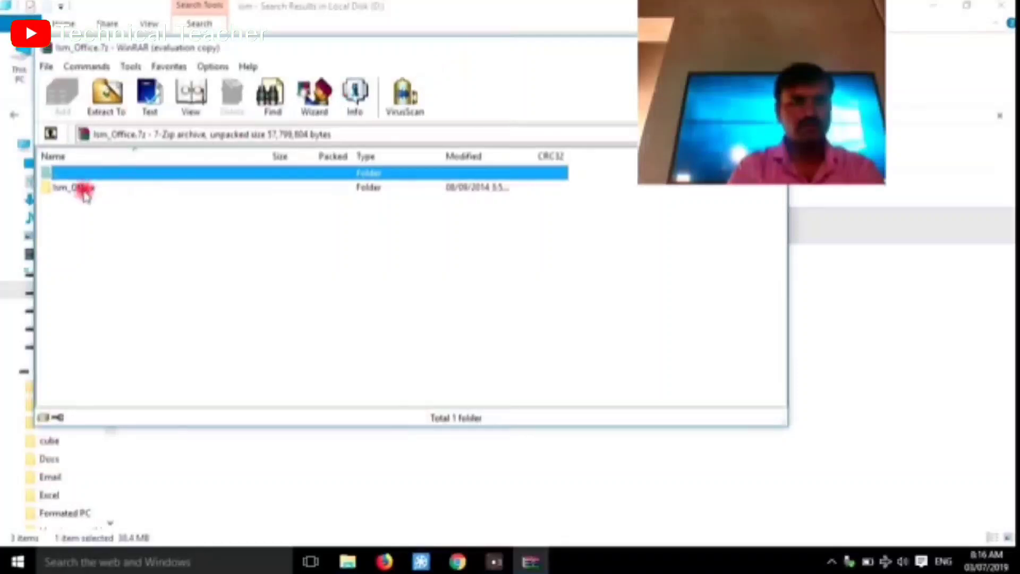
pyautogui.doubleClick(84, 189)
pyautogui.click(73, 273)
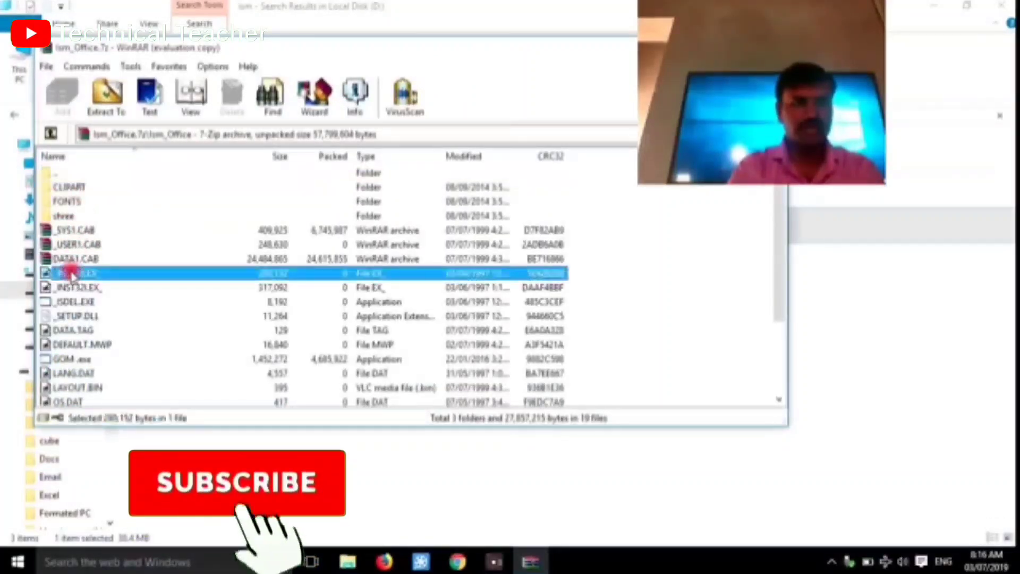
pyautogui.press('Down')
pyautogui.press('Down')
pyautogui.press('Down')
pyautogui.press('Down')
pyautogui.press('Down')
pyautogui.press('Down')
pyautogui.press('Down')
pyautogui.press('Down')
pyautogui.press('Down')
pyautogui.press('Down')
pyautogui.press('Down')
pyautogui.press('Down')
pyautogui.press('Down')
pyautogui.press('Down')
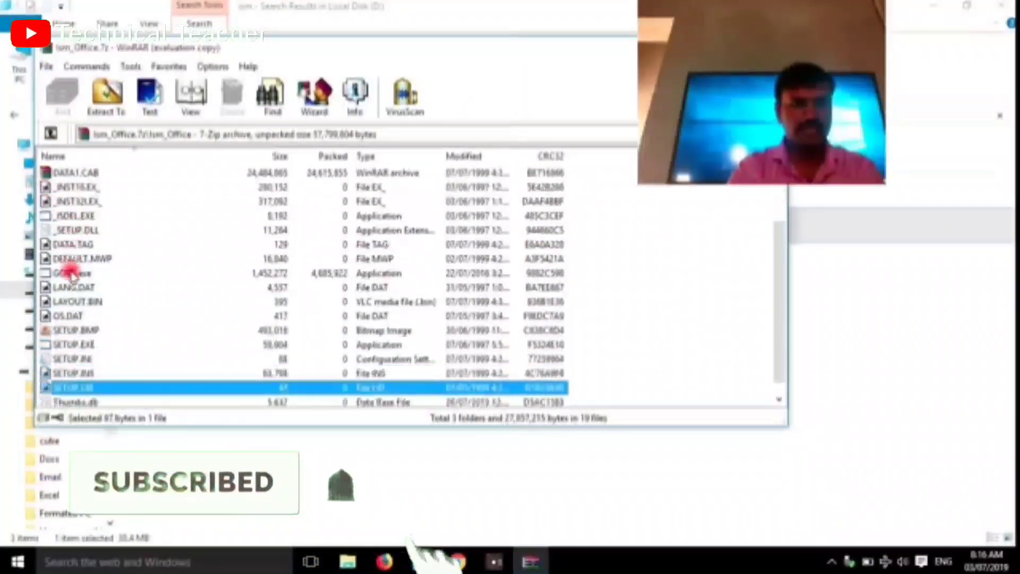
pyautogui.press('Down')
pyautogui.press('Up')
pyautogui.press('Up')
pyautogui.press('Up')
pyautogui.press('Up')
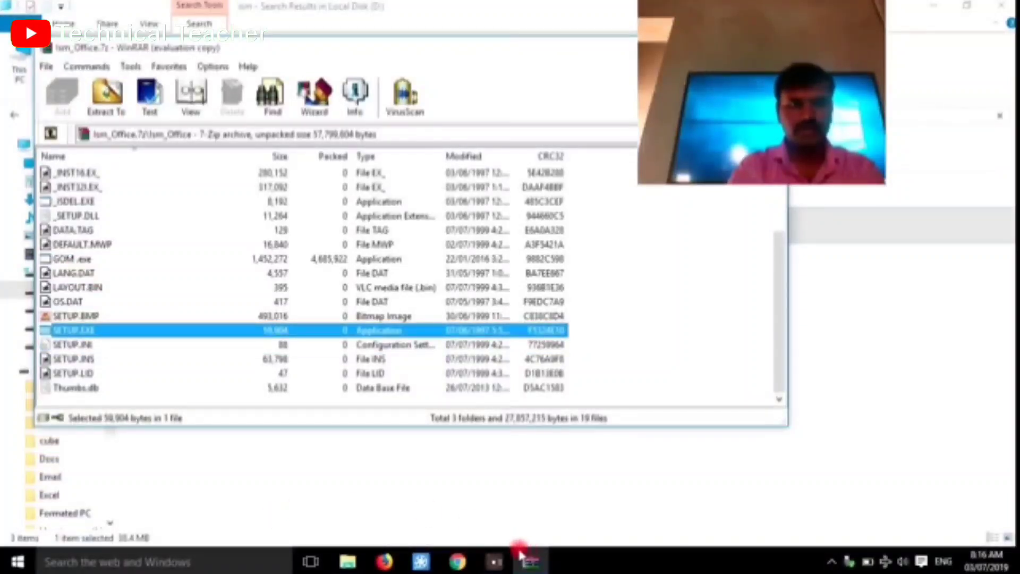
pyautogui.doubleClick(89, 330)
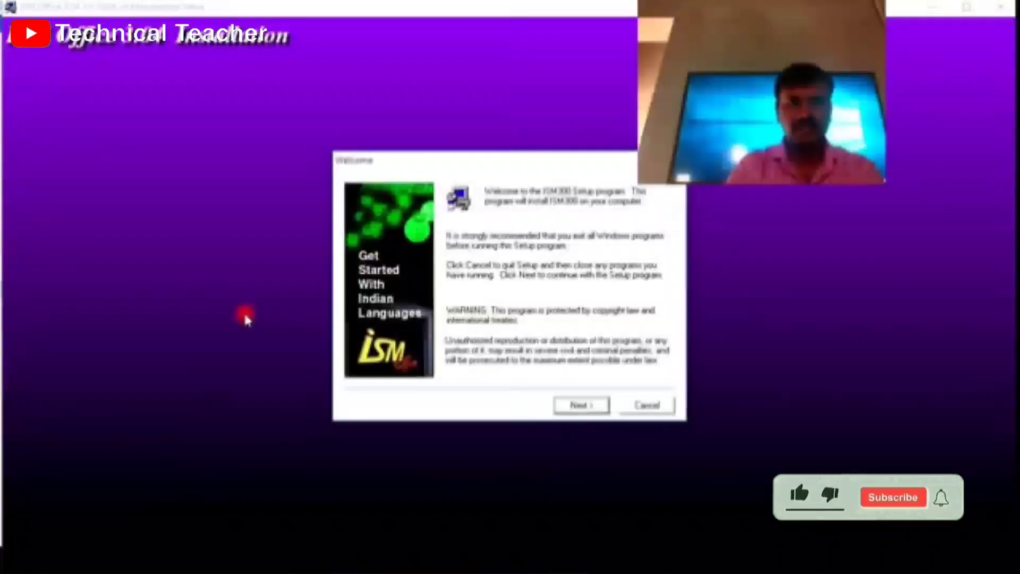
# Step: Proceed through the installer's welcome and information pages, then complete the user information with a company name
pyautogui.press('Return')
pyautogui.press('Return')
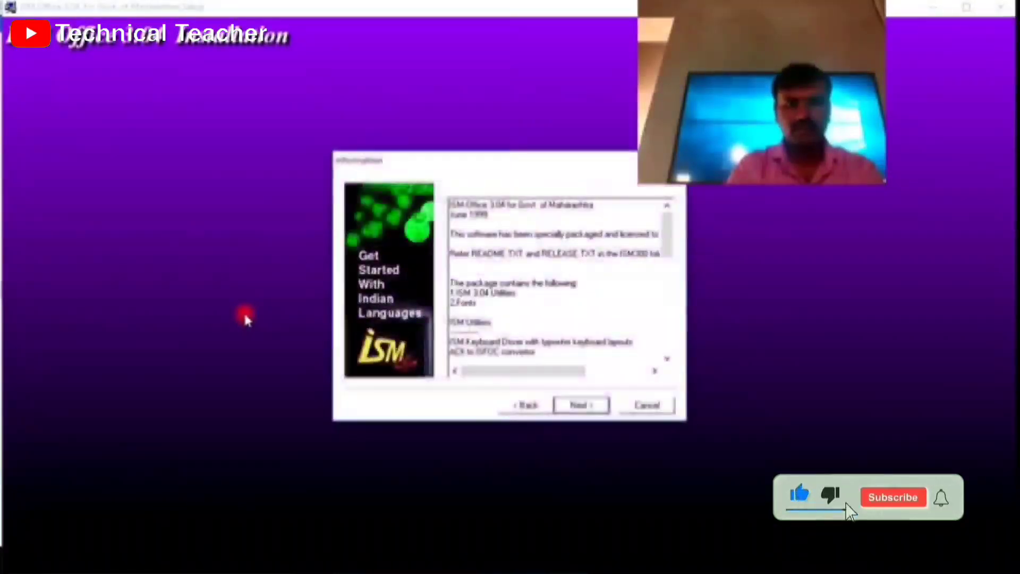
pyautogui.press('Return')
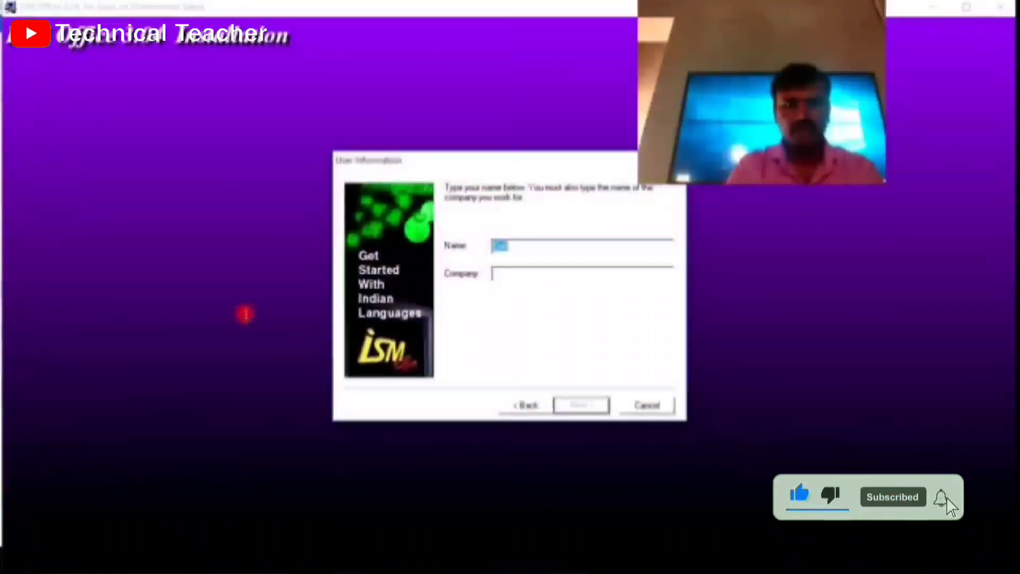
pyautogui.write('Hi')
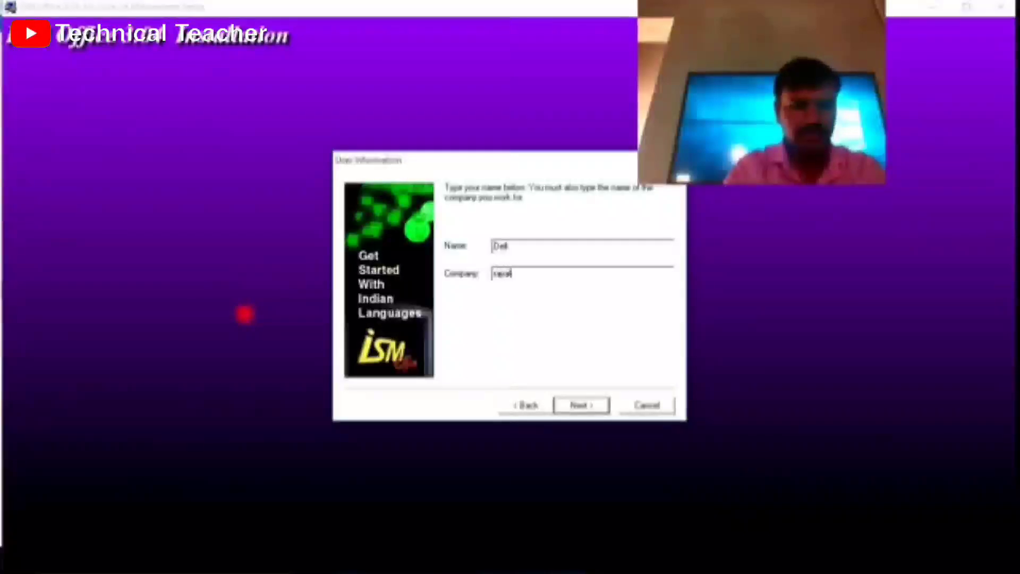
pyautogui.press('Return')
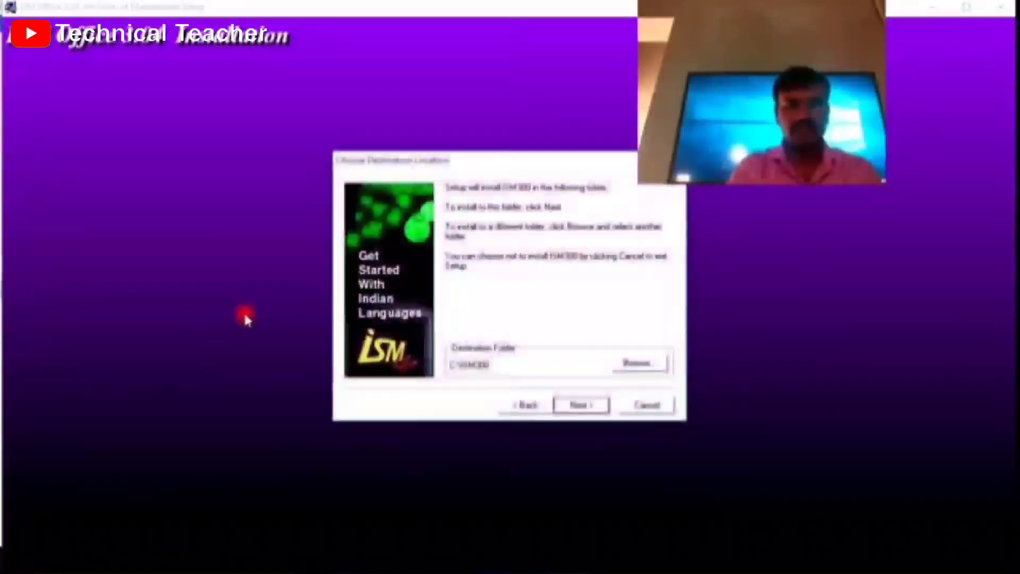
# Step: Accept the C:\ISM300 destination, the Typical setup type and the default program folder, and start copying the files
pyautogui.press('Return')
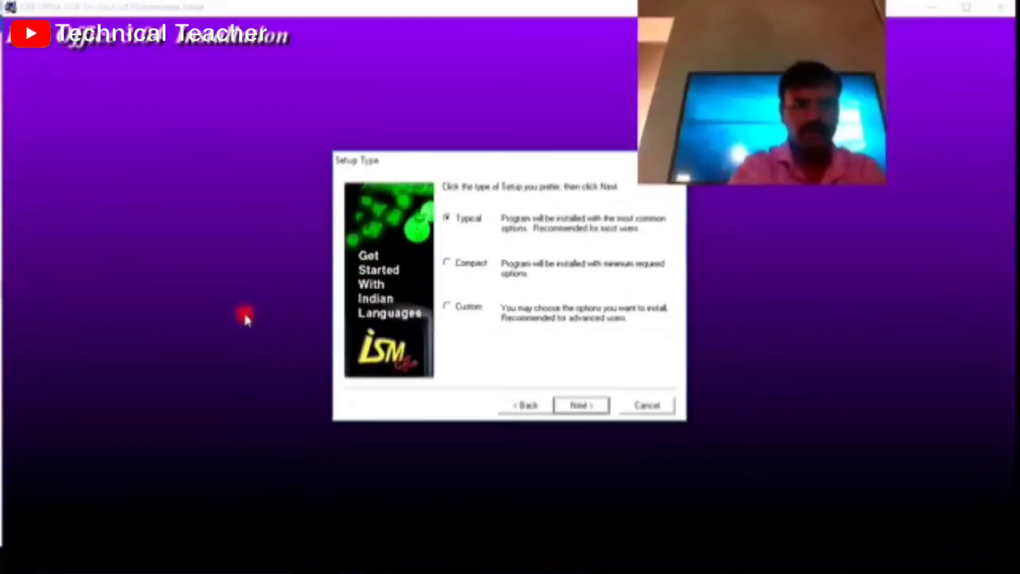
pyautogui.press('Return')
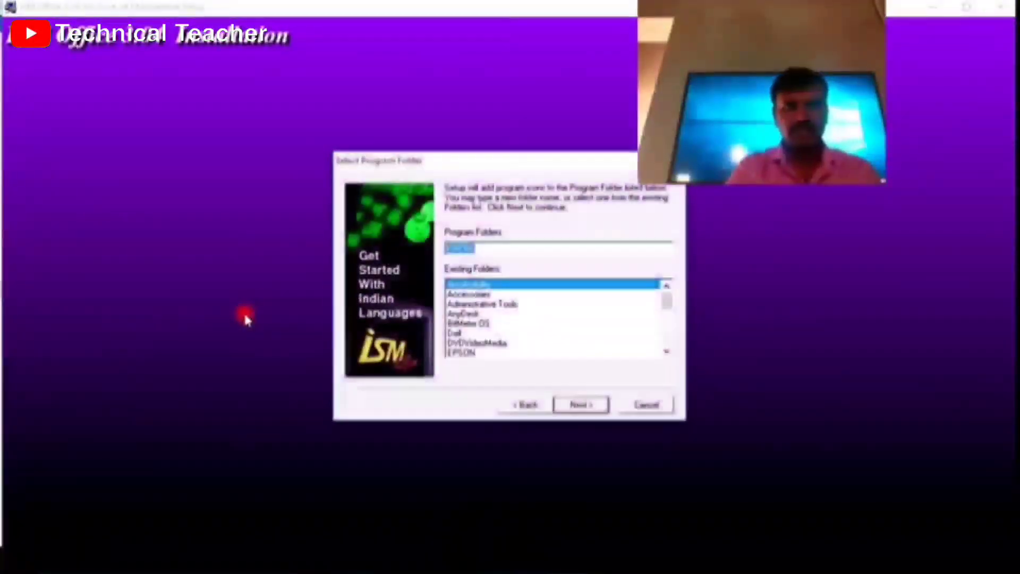
pyautogui.press('Return')
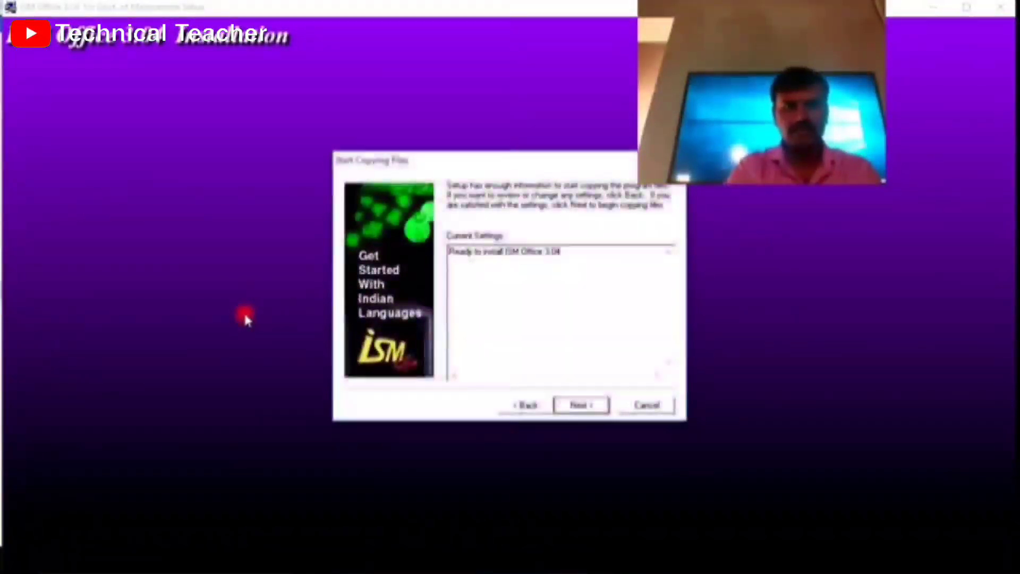
pyautogui.press('Return')
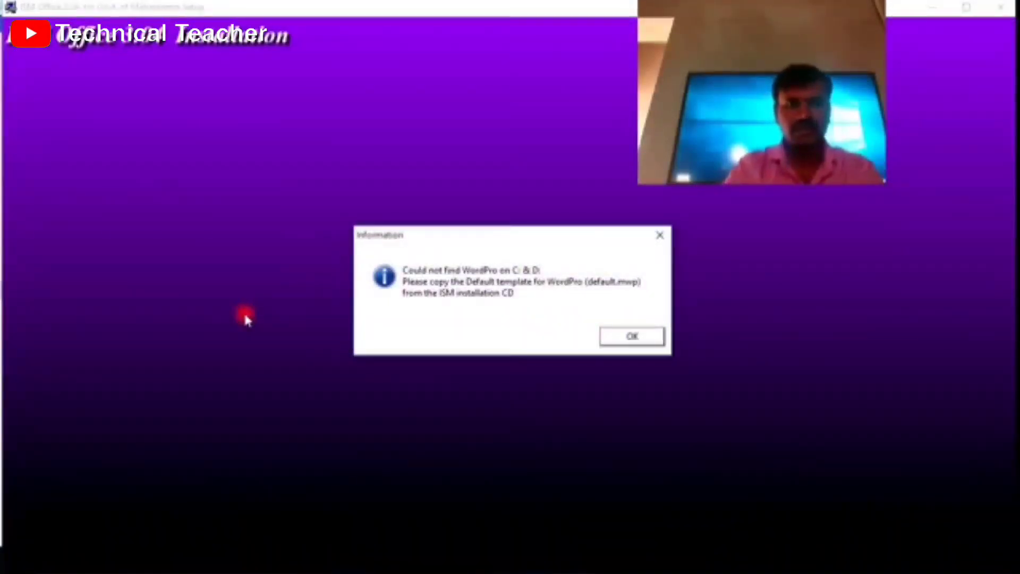
# Step: Dismiss the WordPro notice, return to the installer and finish the setup without viewing the README file
pyautogui.press('Return')
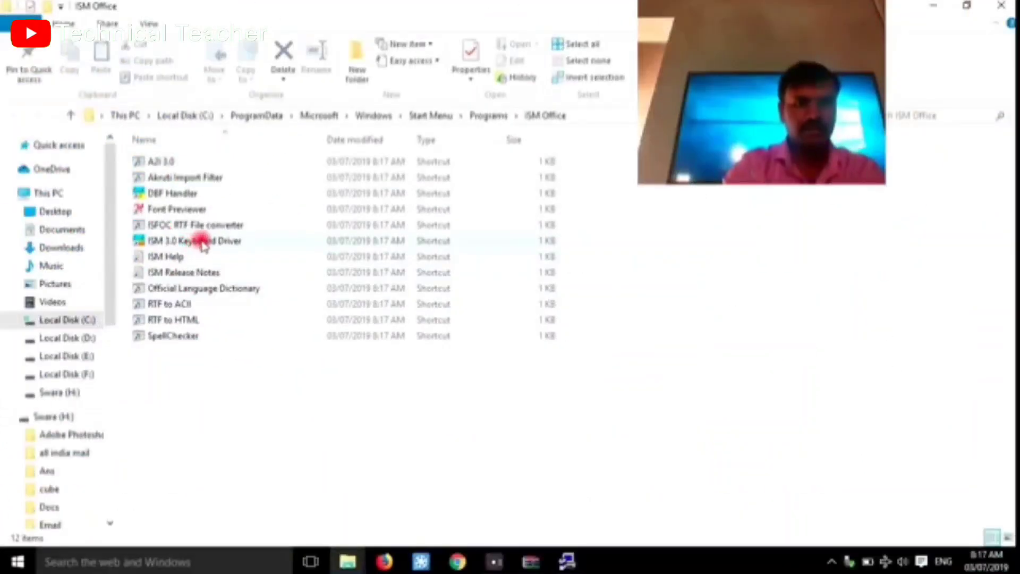
pyautogui.moveTo(203, 244); pyautogui.dragTo(612, 565)
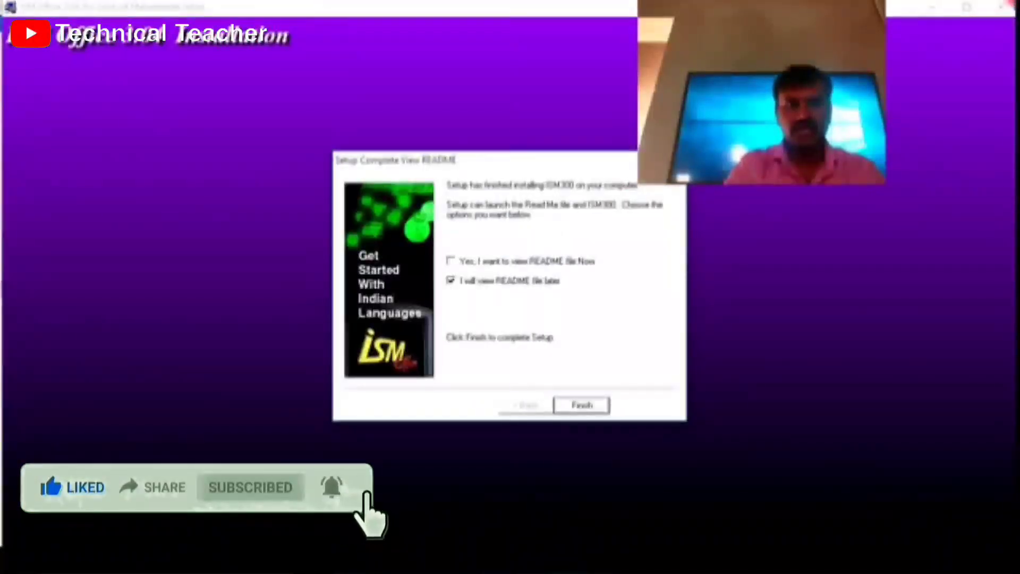
pyautogui.press('Return')
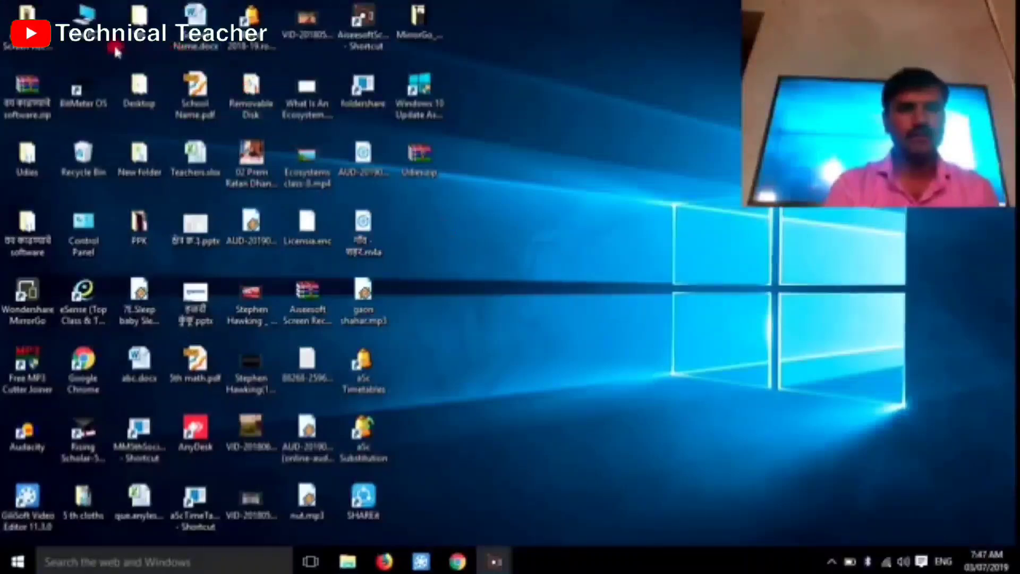
# Step: Open the ISM300 folder on Local Disk (C:) in File Explorer
pyautogui.doubleClick(88, 30)
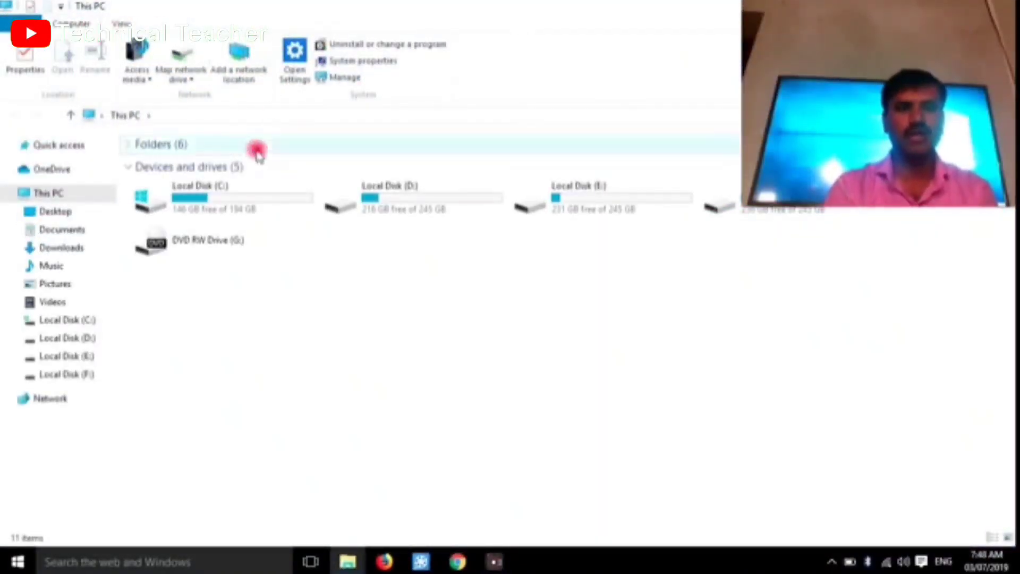
pyautogui.doubleClick(220, 196)
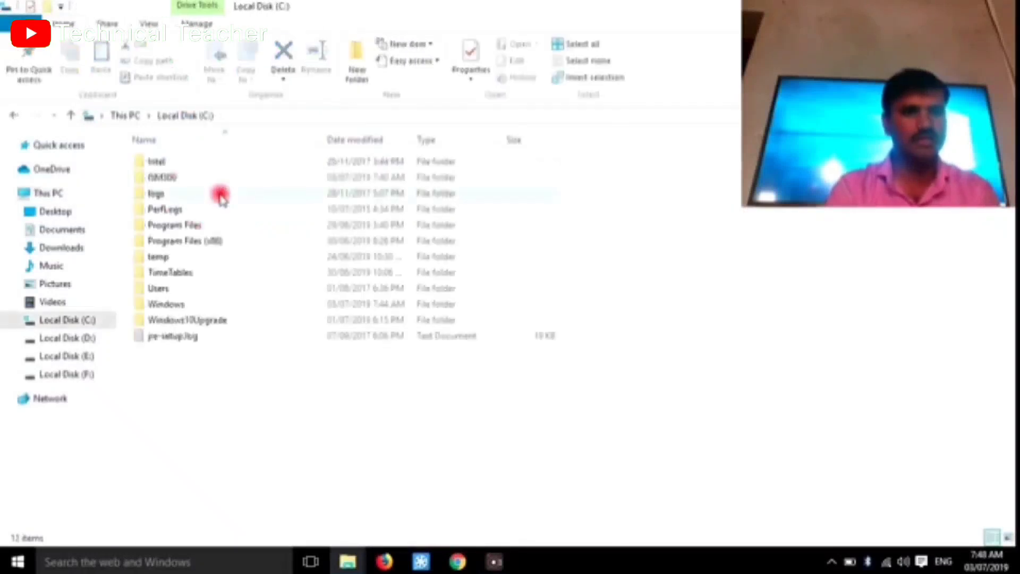
pyautogui.doubleClick(170, 177)
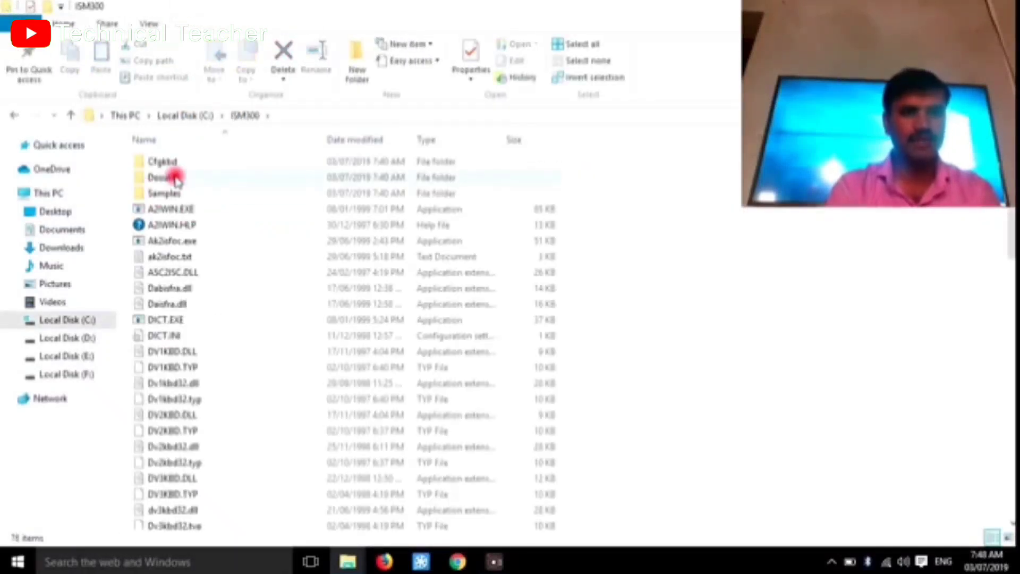
# Step: Launch winkbmgr.exe from the ISM300 folder and bring the ISM-MultiScript window to the front
pyautogui.click(173, 241)
pyautogui.press('Down')
pyautogui.press('Down')
pyautogui.press('Down')
pyautogui.press('Down')
pyautogui.press('Down')
pyautogui.press('Down')
pyautogui.press('Down')
pyautogui.press('Down')
pyautogui.press('Down')
pyautogui.press('Down')
pyautogui.press('Down')
pyautogui.press('Down')
pyautogui.press('Down')
pyautogui.press('Down')
pyautogui.press('Down')
pyautogui.press('Down')
pyautogui.press('Down')
pyautogui.press('Down')
pyautogui.press('Down')
pyautogui.press('Down')
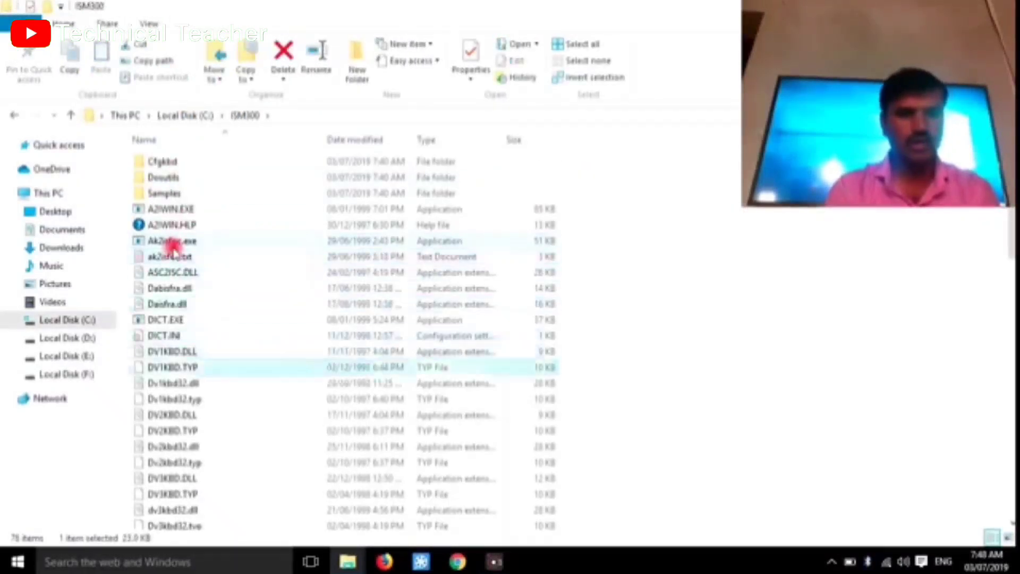
pyautogui.press('Down')
pyautogui.press('Down')
pyautogui.press('Down')
pyautogui.press('Down')
pyautogui.press('Down')
pyautogui.press('Down')
pyautogui.press('Down')
pyautogui.press('Down')
pyautogui.press('Down')
pyautogui.press('Down')
pyautogui.press('Down')
pyautogui.press('Down')
pyautogui.press('Down')
pyautogui.press('Down')
pyautogui.press('Down')
pyautogui.press('Down')
pyautogui.press('Down')
pyautogui.press('Down')
pyautogui.press('Down')
pyautogui.press('Down')
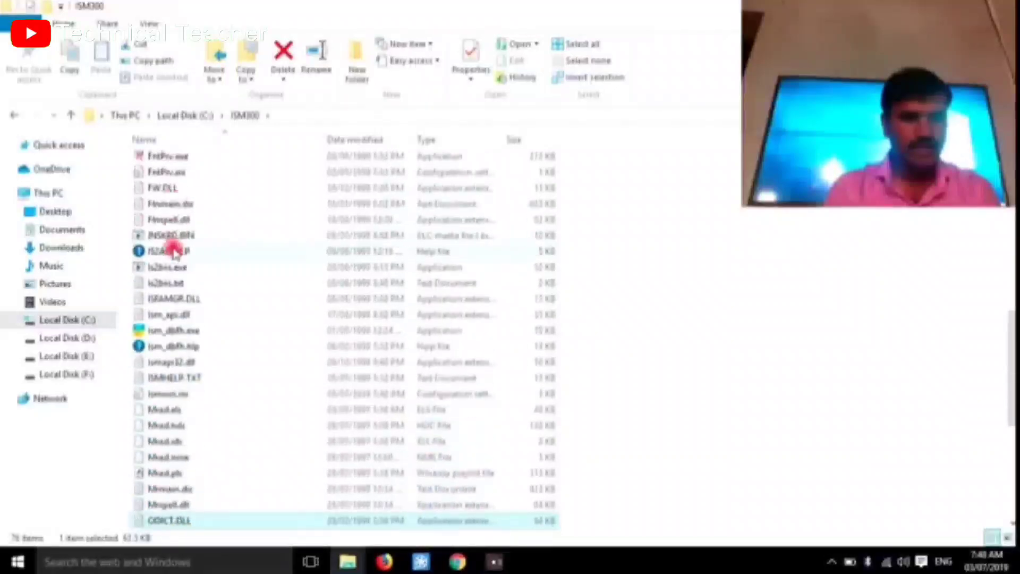
pyautogui.press('Down')
pyautogui.press('Down')
pyautogui.press('Down')
pyautogui.press('Down')
pyautogui.press('Down')
pyautogui.press('Down')
pyautogui.press('Down')
pyautogui.press('Down')
pyautogui.press('Down')
pyautogui.press('Down')
pyautogui.press('Down')
pyautogui.press('Down')
pyautogui.press('Down')
pyautogui.press('Down')
pyautogui.press('Down')
pyautogui.press('Down')
pyautogui.press('Down')
pyautogui.press('Up')
pyautogui.press('Up')
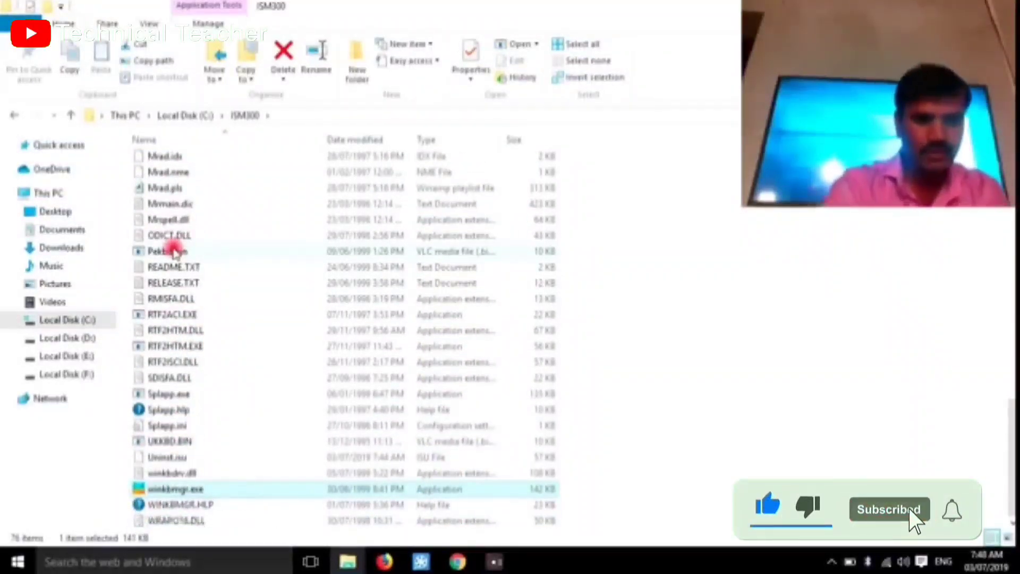
pyautogui.doubleClick(189, 491)
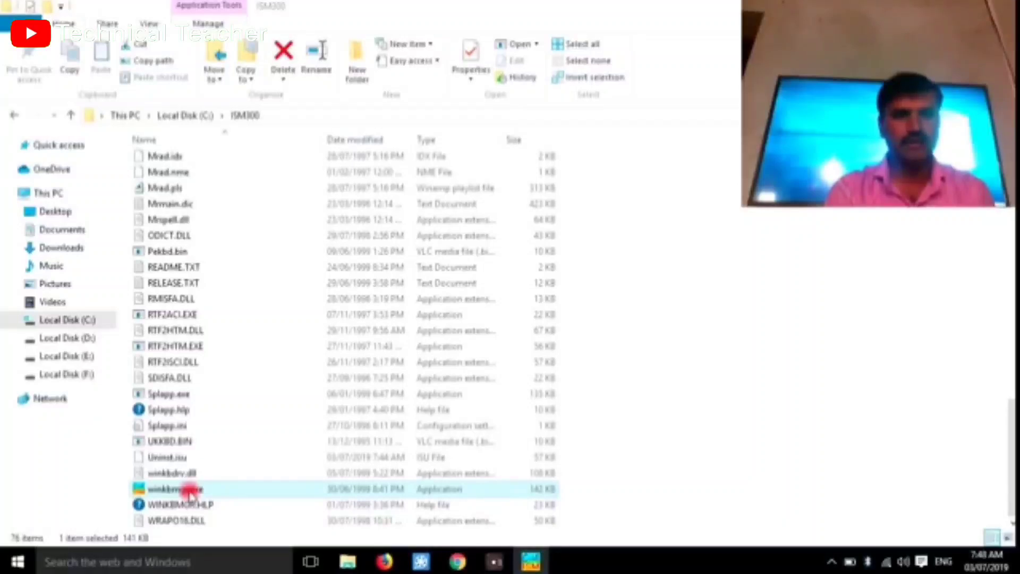
pyautogui.click(596, 562)
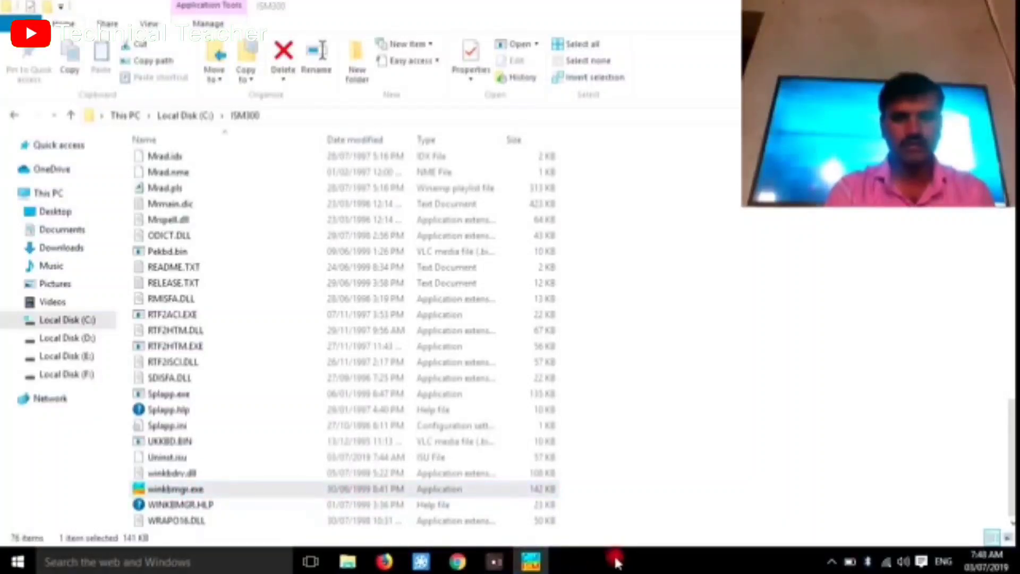
pyautogui.click(531, 559)
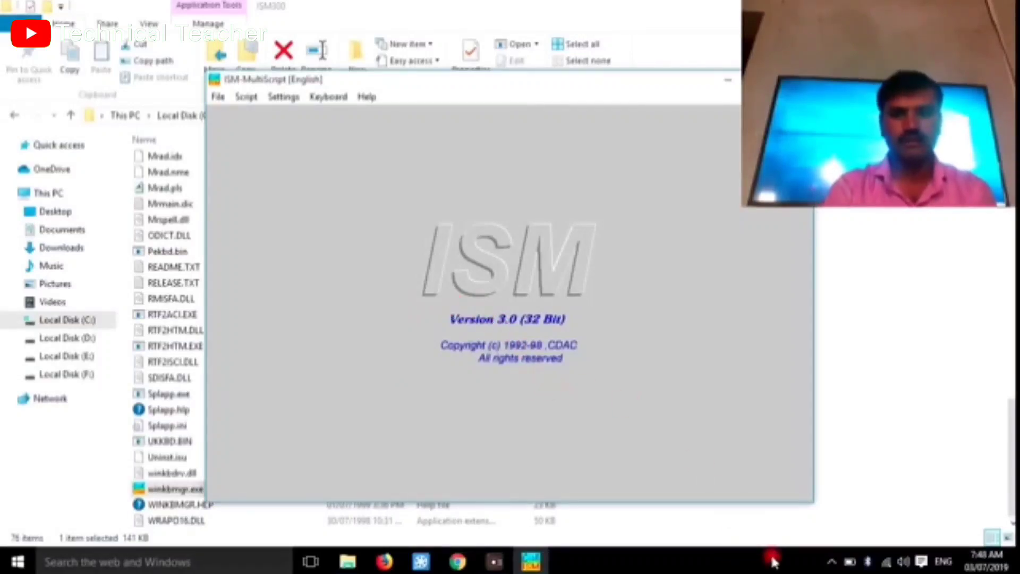
# Step: Turn off the Bilingual font setting in ISM-MultiScript
pyautogui.click(833, 563)
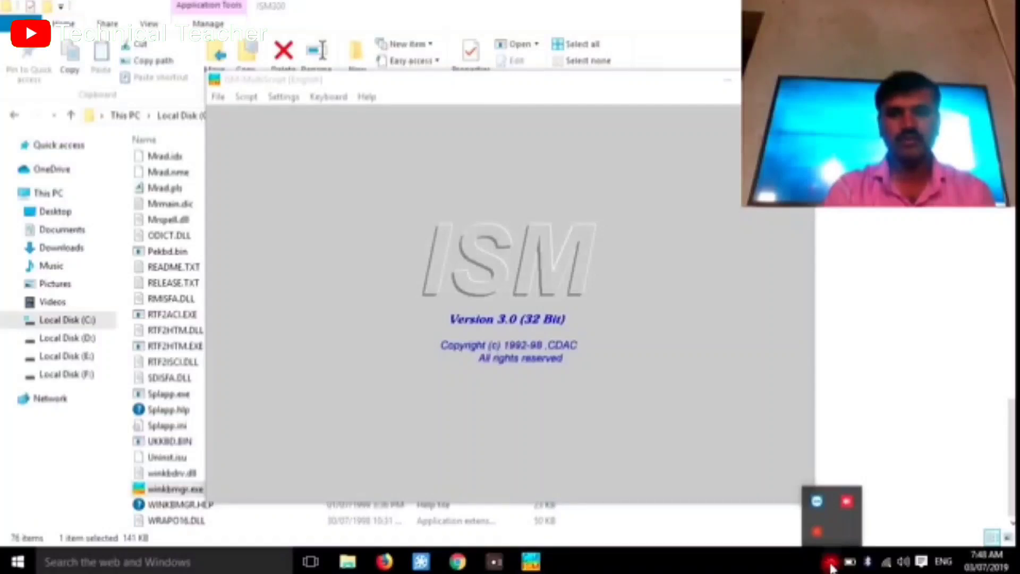
pyautogui.click(409, 88)
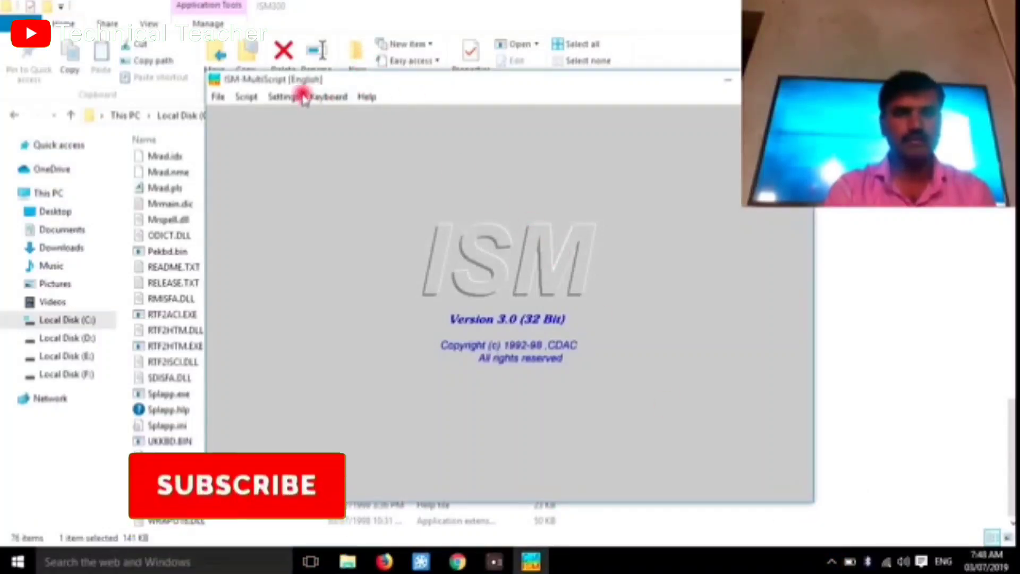
pyautogui.click(243, 96)
pyautogui.moveTo(272, 96)
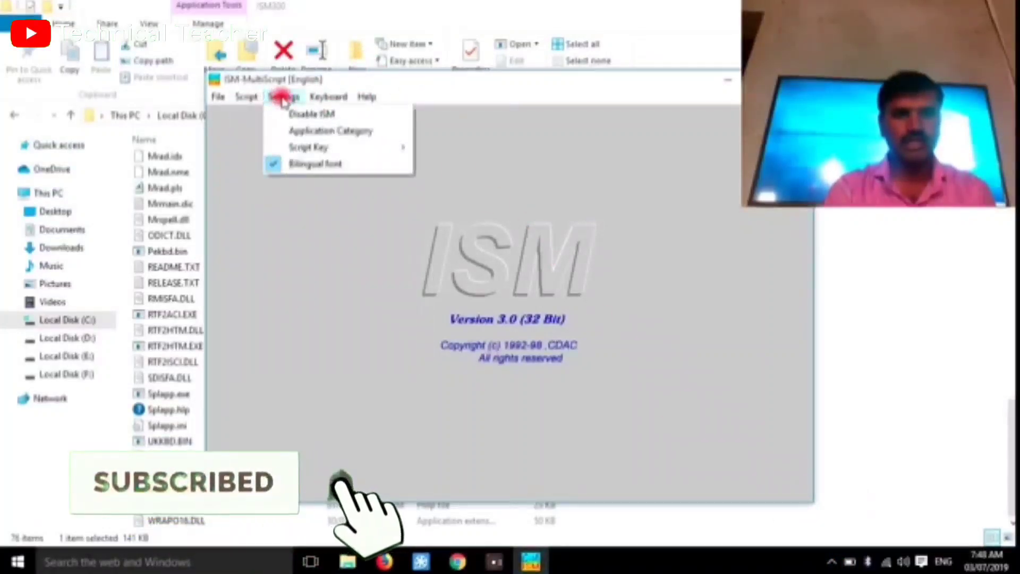
pyautogui.click(301, 166)
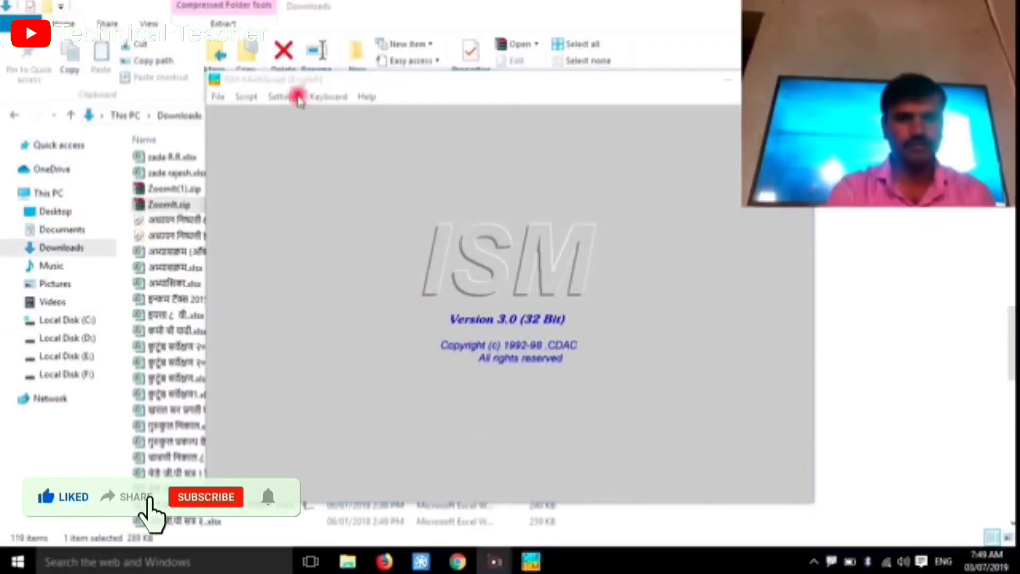
# Step: Enable the Bilingual font setting in ISM-MultiScript and check that it is ticked
pyautogui.click(293, 97)
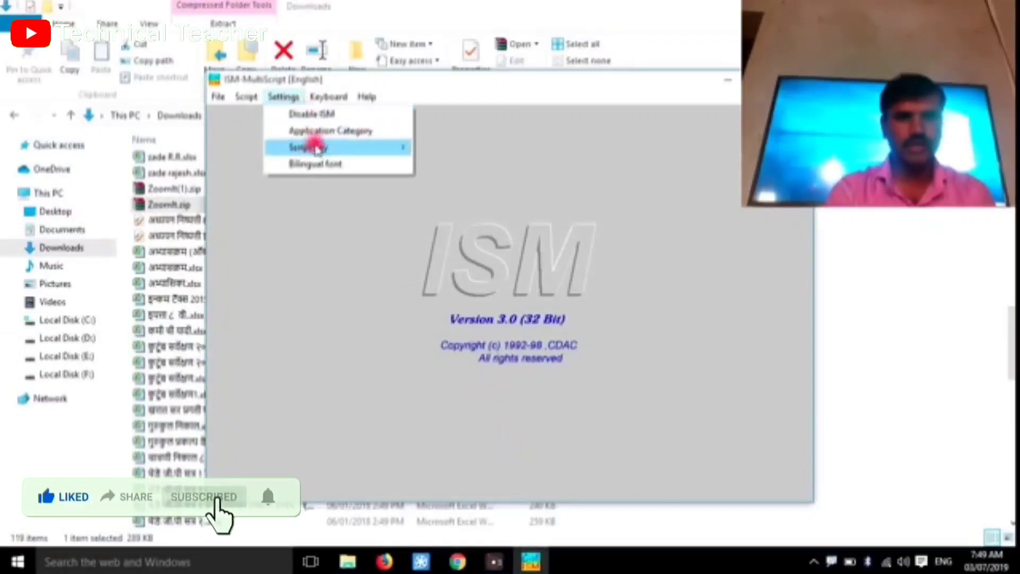
pyautogui.click(319, 162)
pyautogui.click(293, 99)
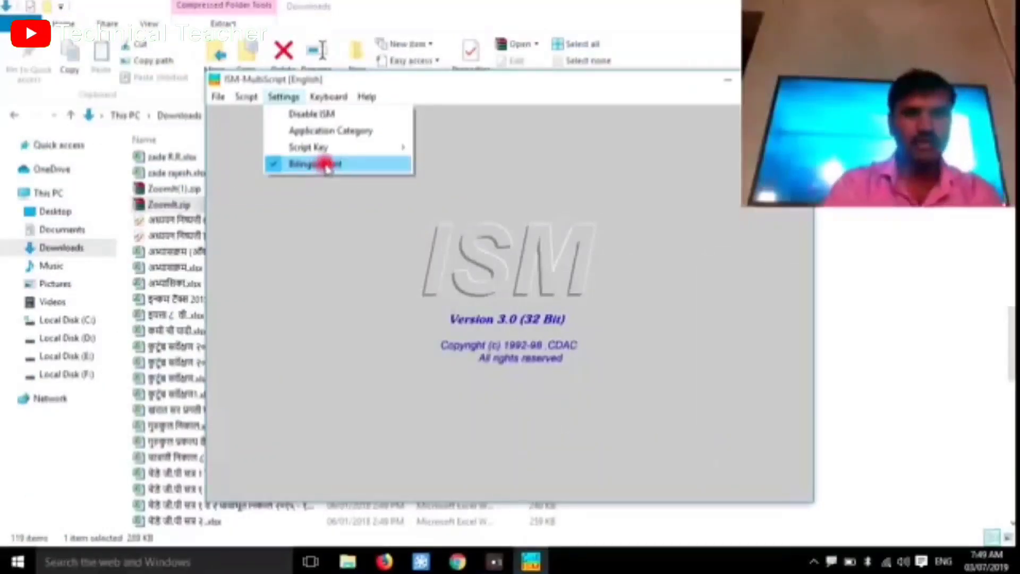
# Step: Turn off the Bilingual font setting and set the Script Key to ScrollLock in ISM-MultiScript
pyautogui.click(326, 165)
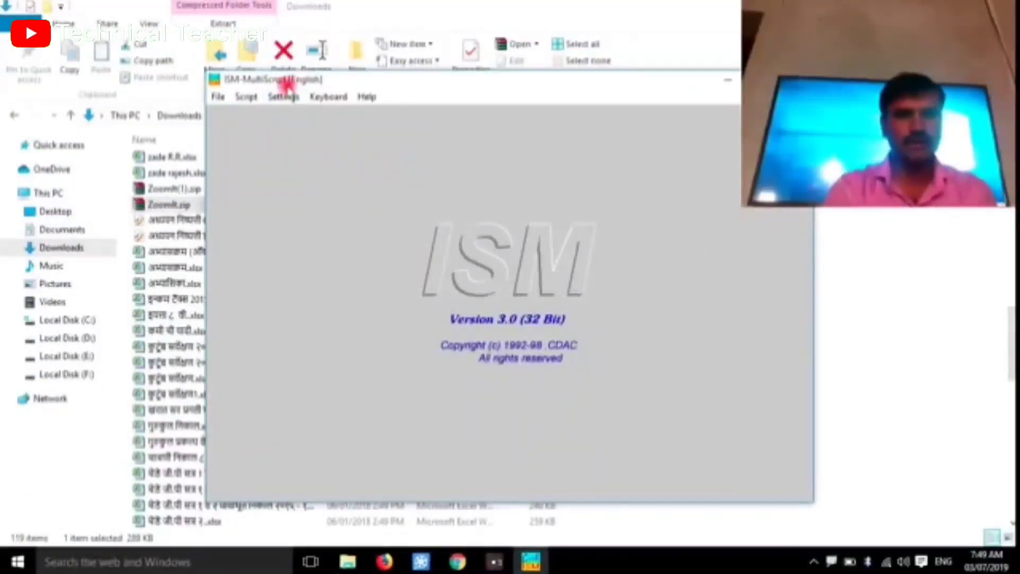
pyautogui.click(287, 98)
pyautogui.click(318, 147)
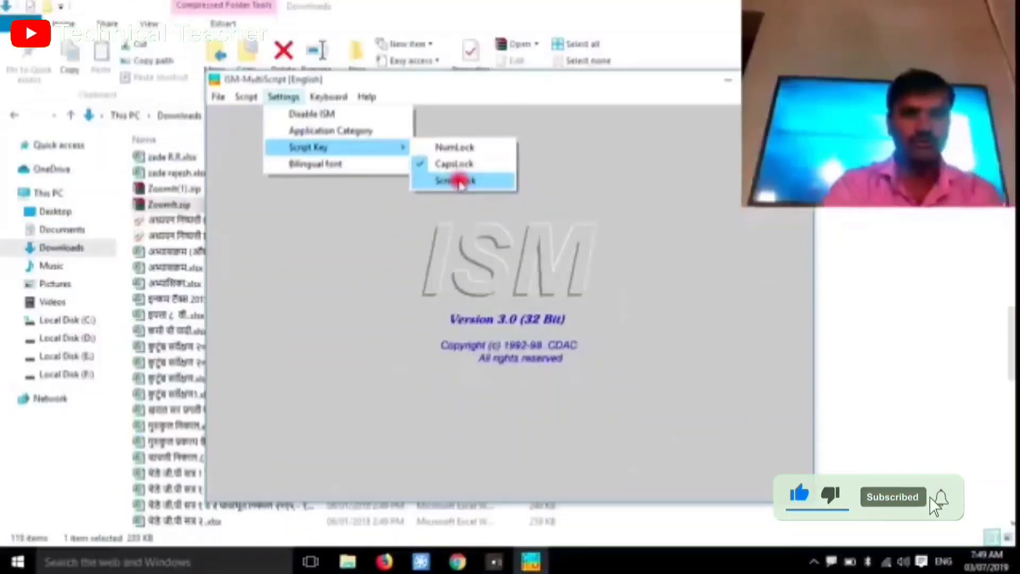
pyautogui.click(458, 181)
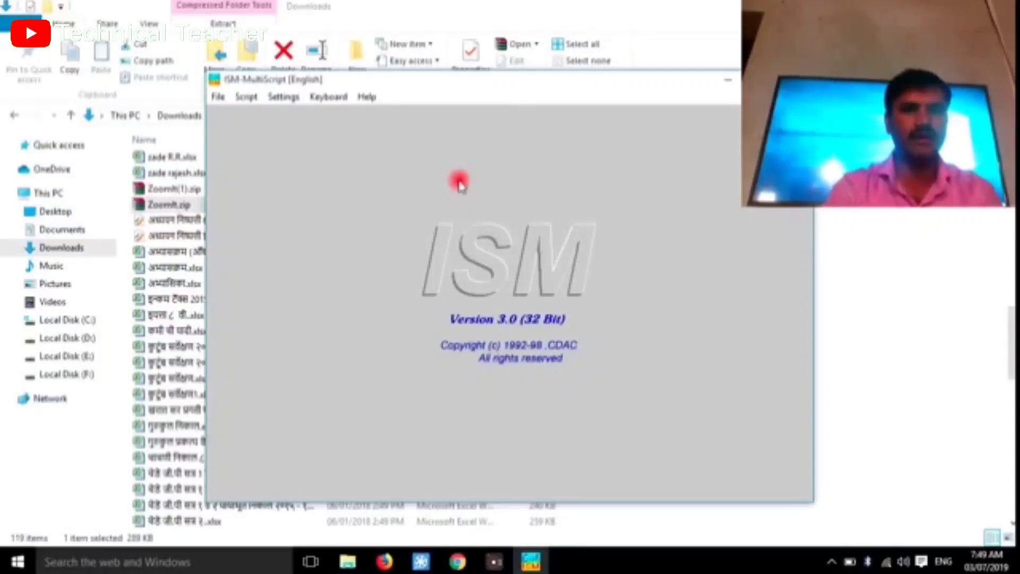
# Step: Set the ISM keyboard layout to Phonetic English and look through the Typewriter layout options
pyautogui.click(319, 97)
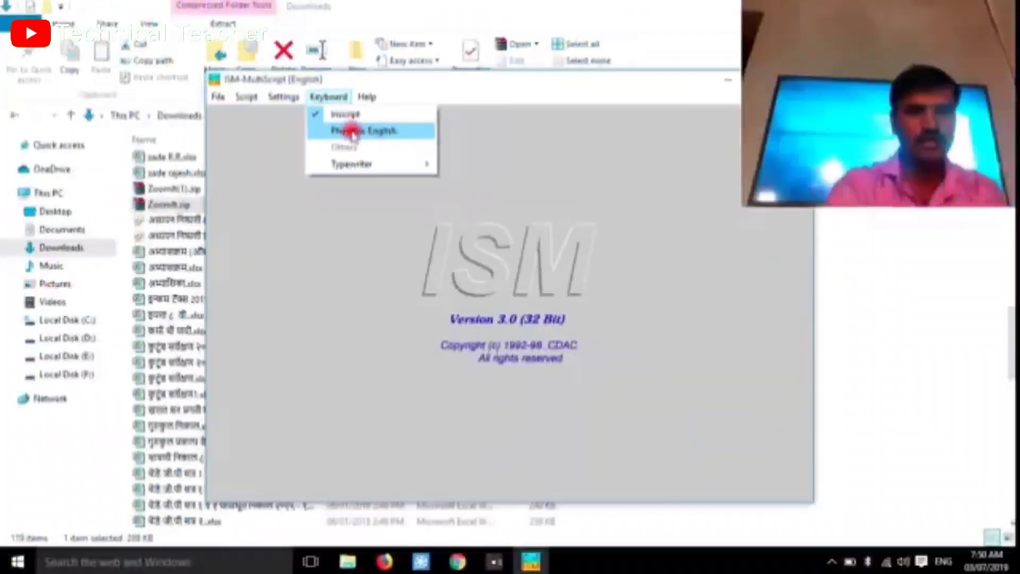
pyautogui.click(354, 132)
pyautogui.click(337, 98)
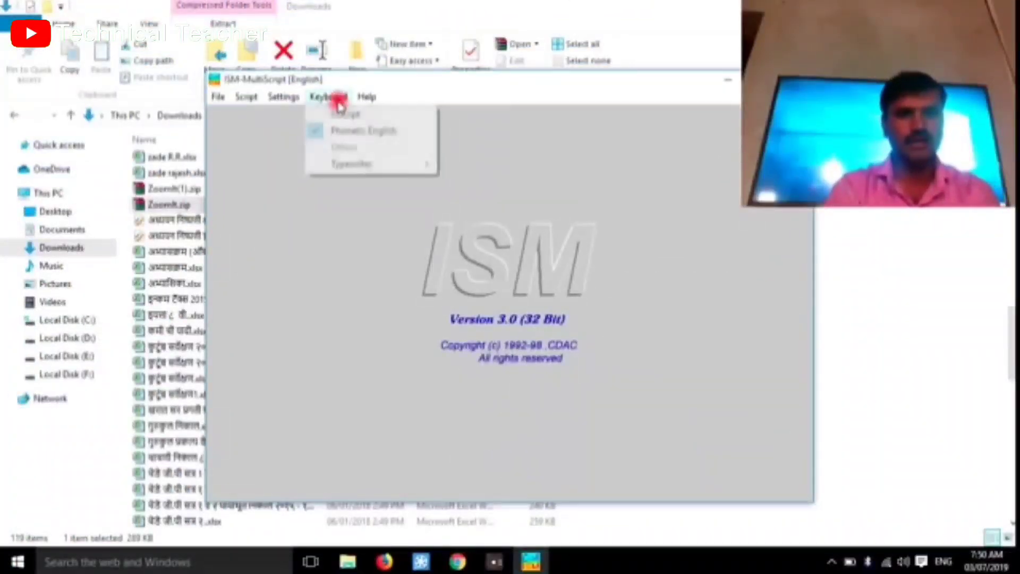
pyautogui.moveTo(358, 166)
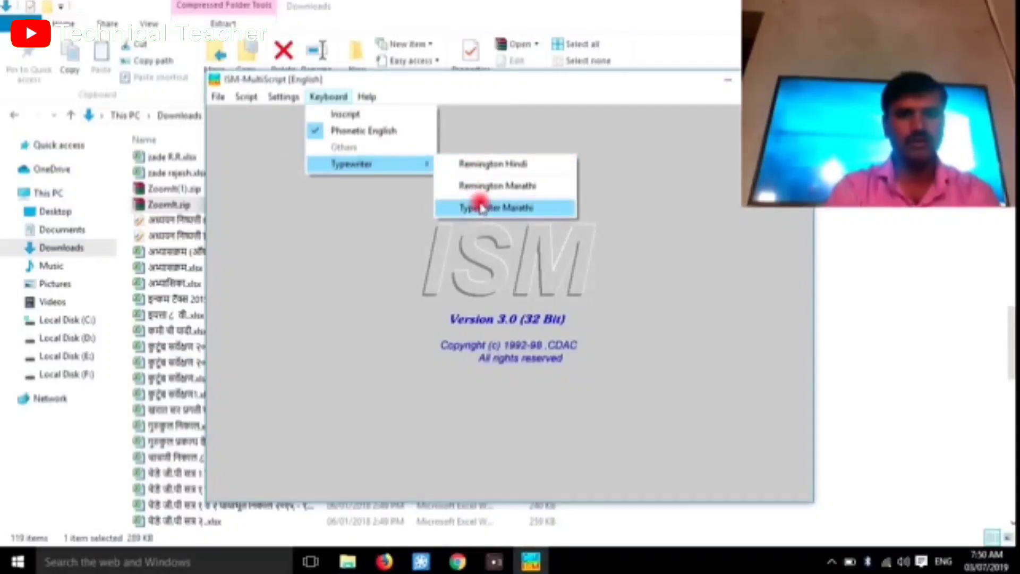
pyautogui.click(358, 189)
# Step: Set the default application category to 11 and confirm it
pyautogui.click(280, 97)
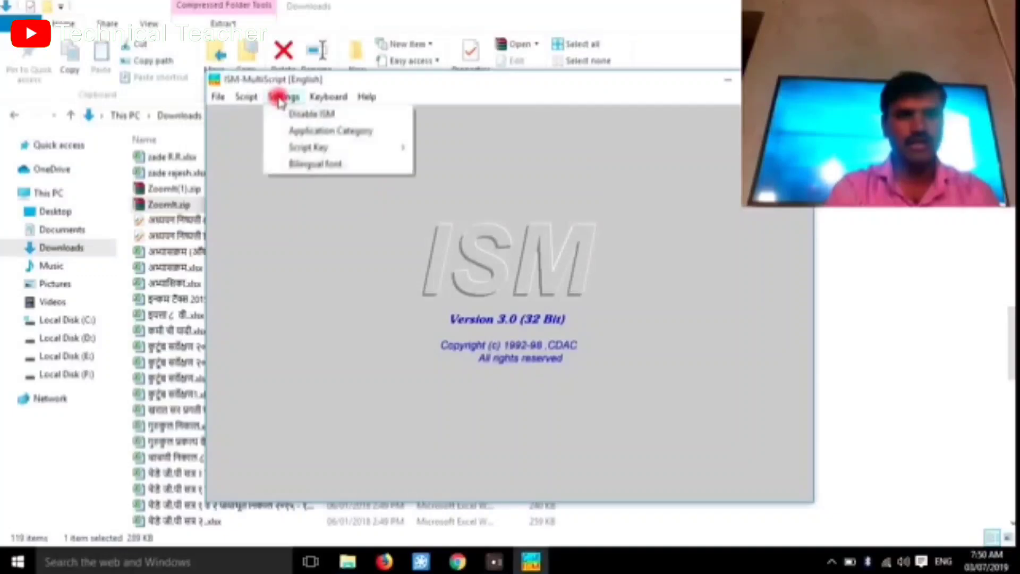
pyautogui.click(322, 131)
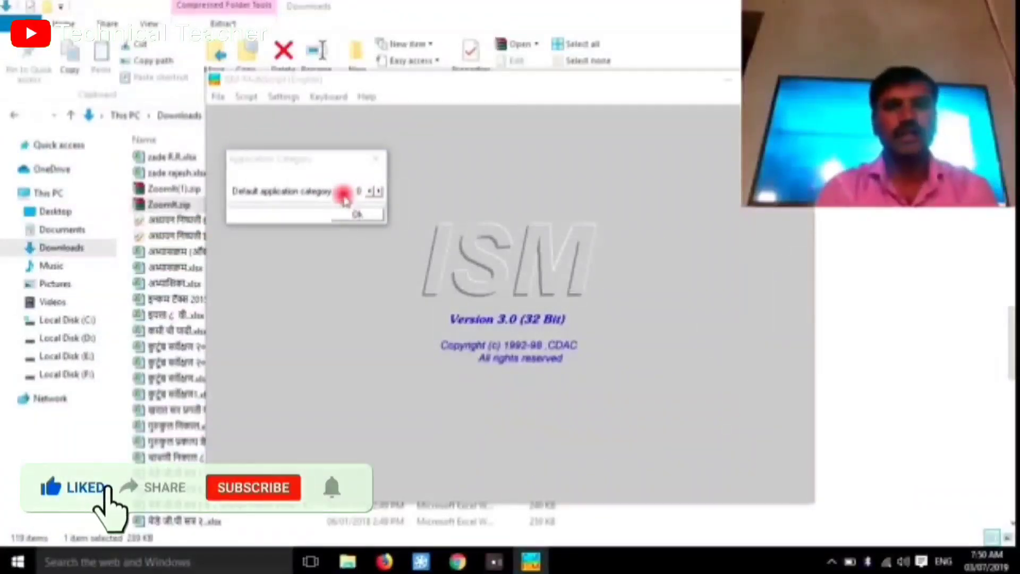
pyautogui.click(373, 194)
pyautogui.click(375, 190)
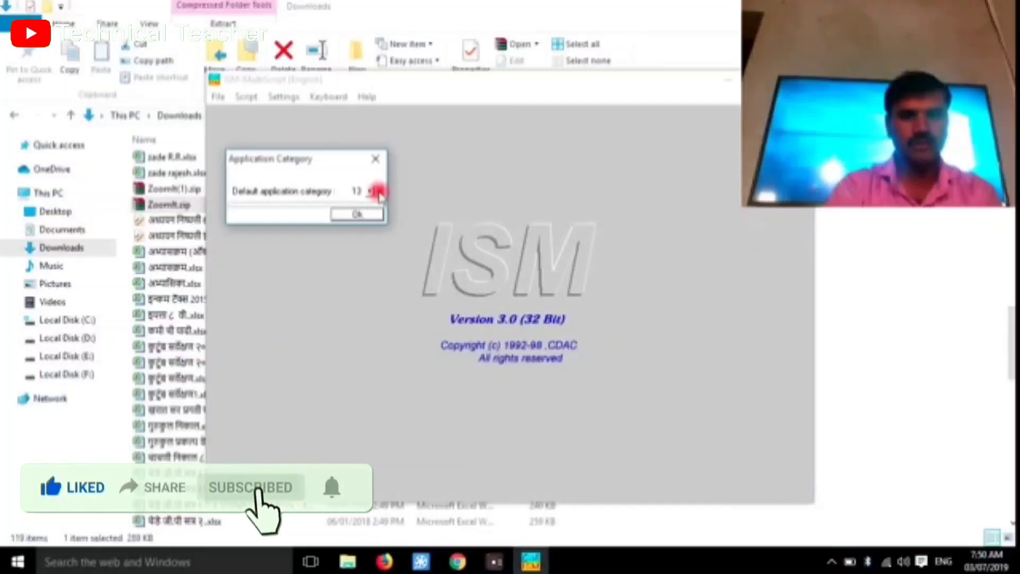
pyautogui.click(375, 194)
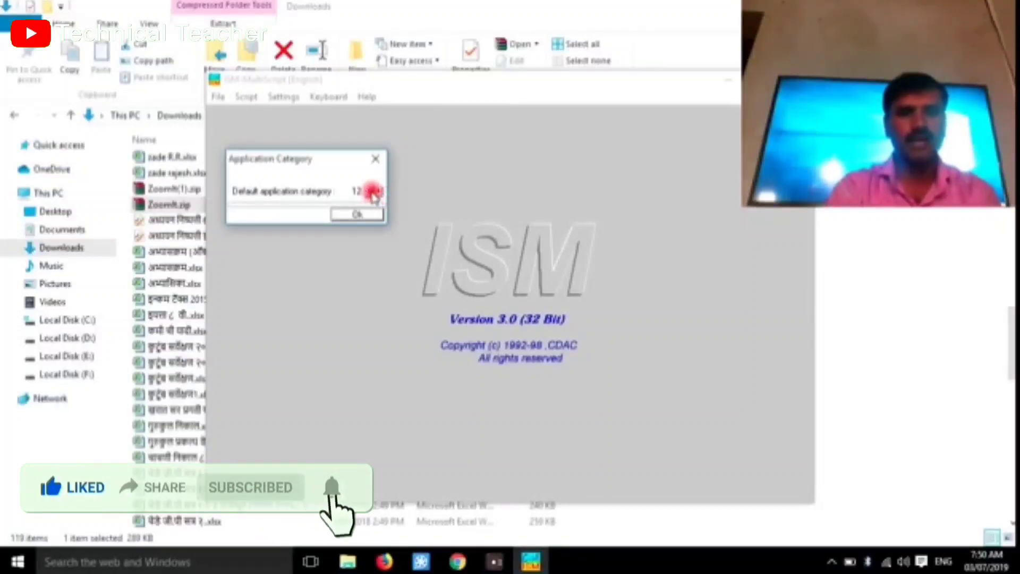
pyautogui.click(358, 193)
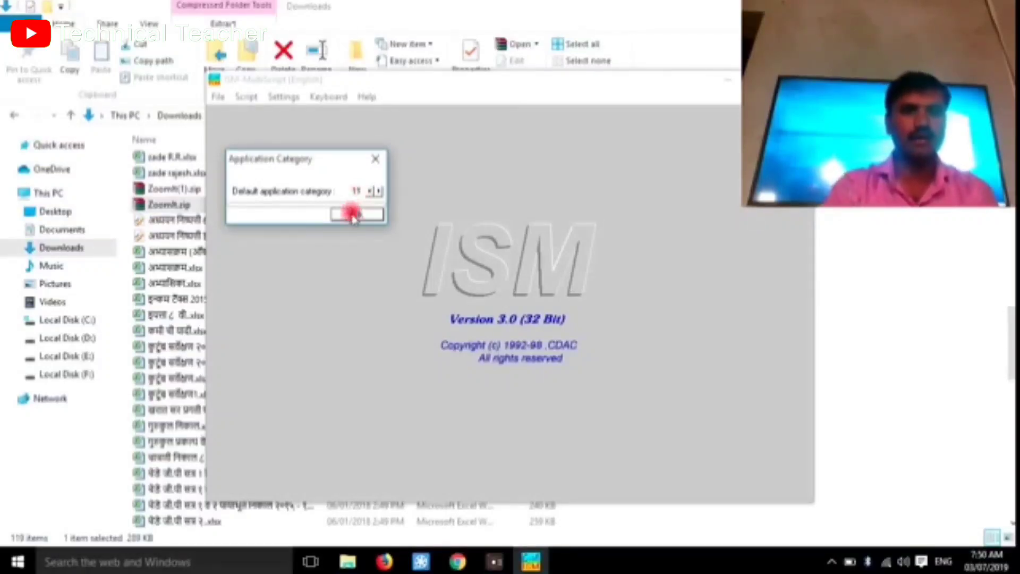
pyautogui.click(357, 214)
pyautogui.moveTo(516, 88)
pyautogui.mouseDown()
pyautogui.moveTo(421, 57)
pyautogui.moveTo(520, 89)
pyautogui.mouseUp()
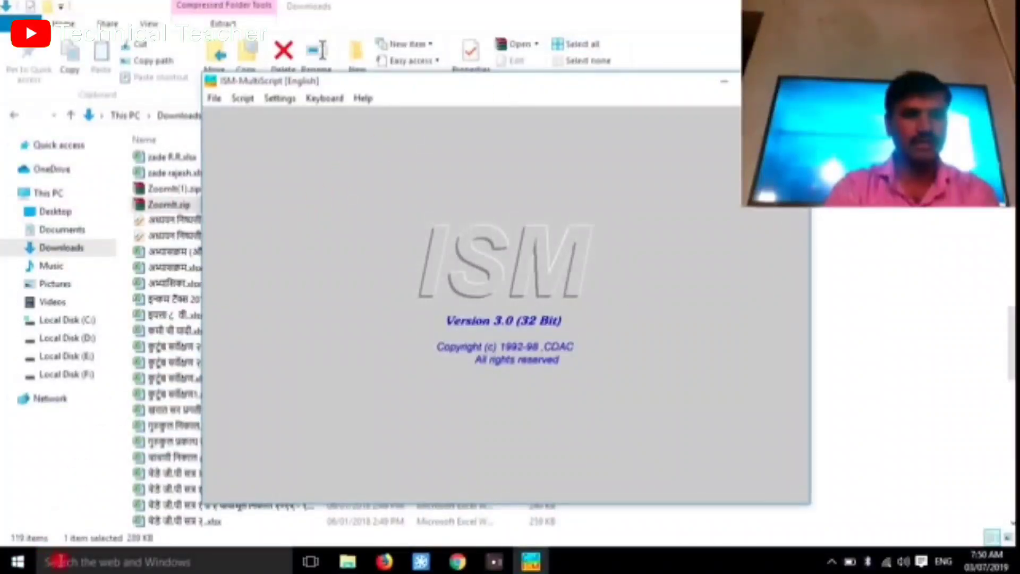
# Step: Search Windows for "word" and launch Microsoft Word 2010 with a blank document
pyautogui.click(56, 568)
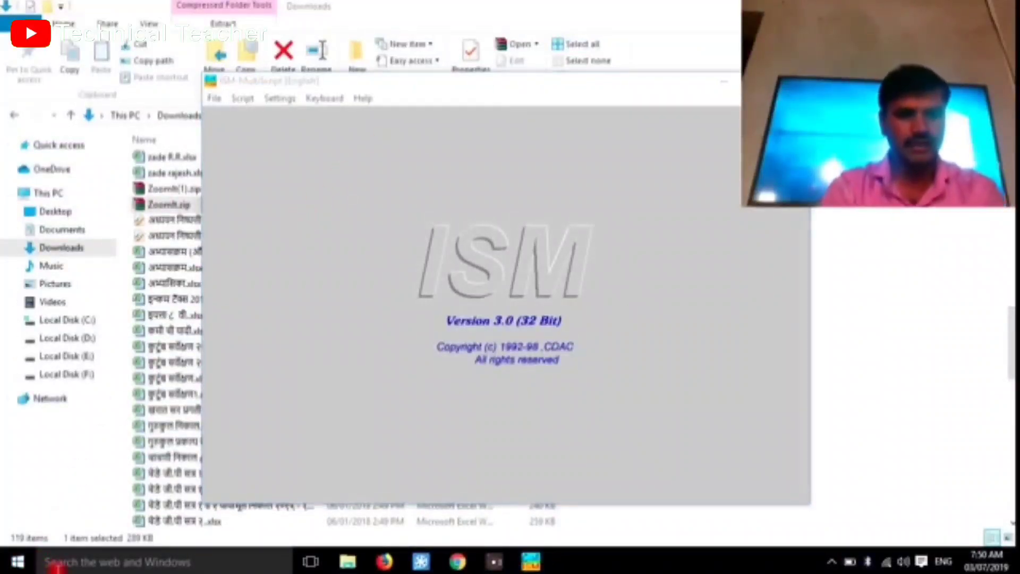
pyautogui.write('word')
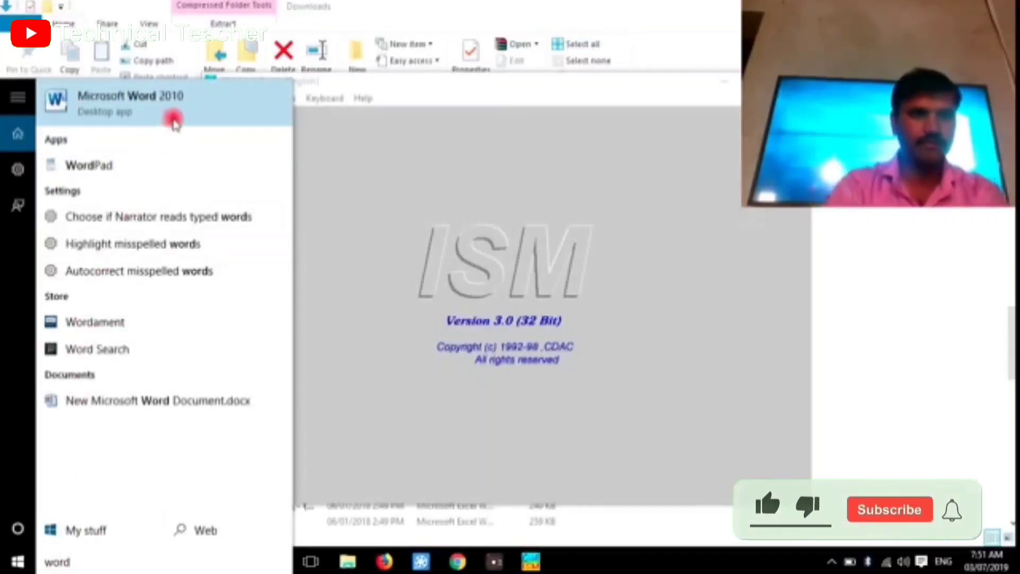
pyautogui.click(170, 115)
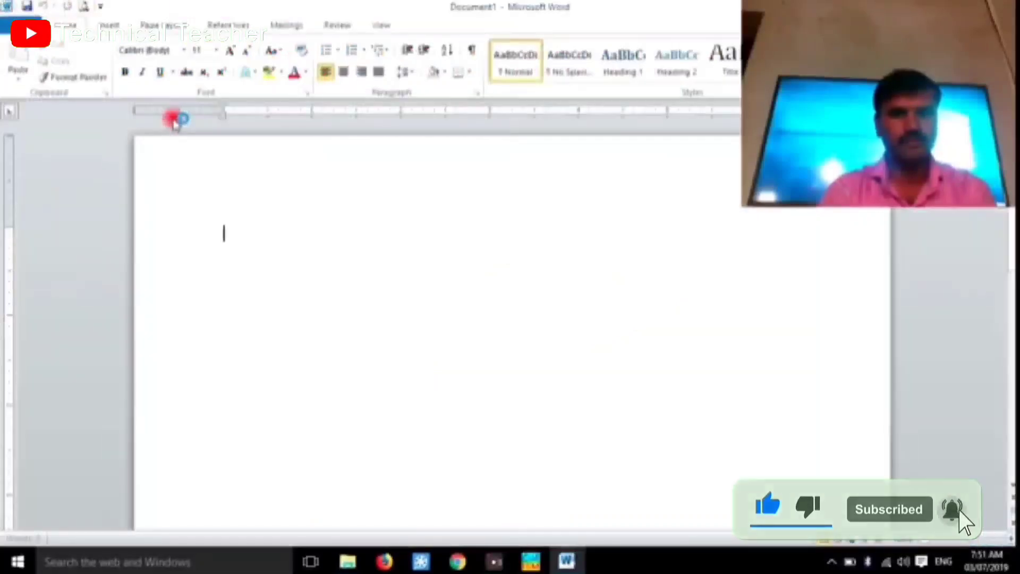
# Step: Increase the font size in the blank document to 24
pyautogui.click(234, 53)
pyautogui.click(234, 53)
pyautogui.click(233, 53)
pyautogui.click(234, 53)
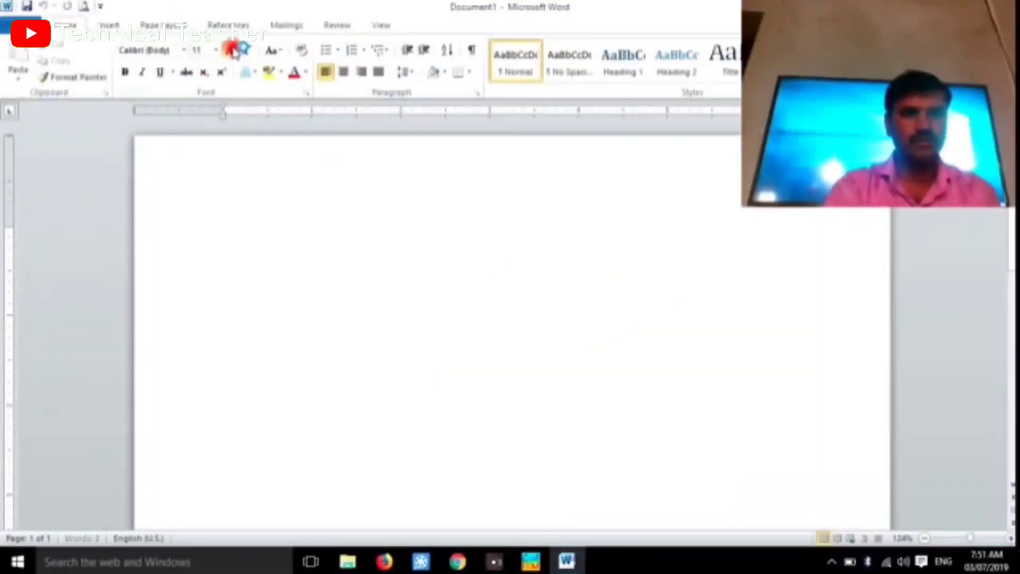
pyautogui.click(233, 53)
pyautogui.click(234, 54)
pyautogui.click(233, 53)
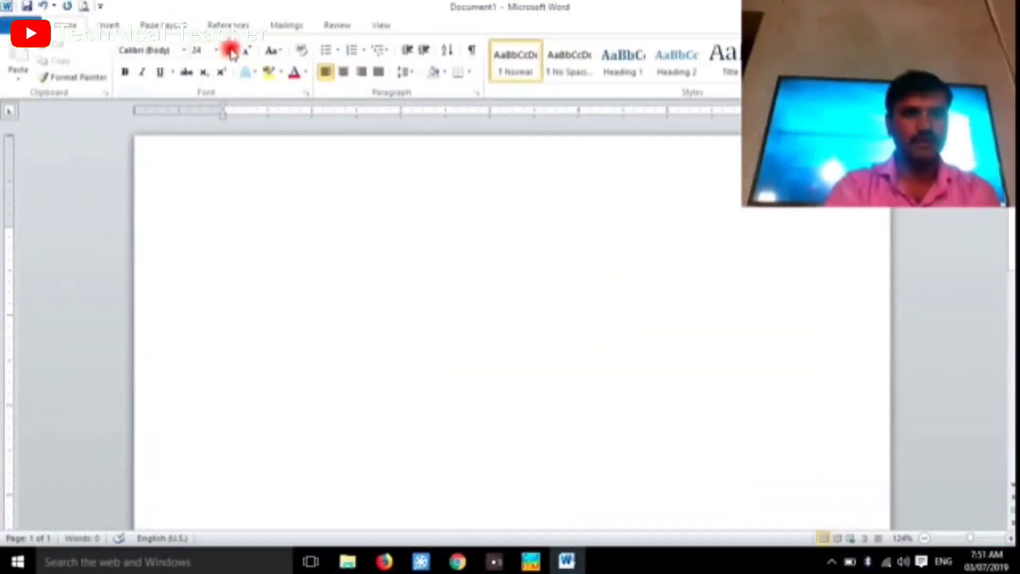
pyautogui.click(185, 52)
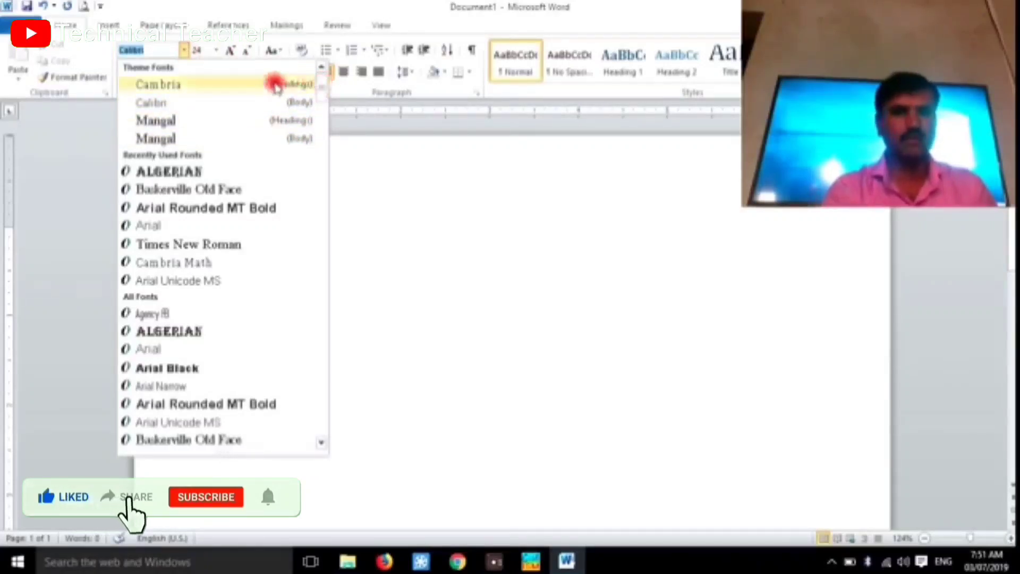
pyautogui.write('nudi')
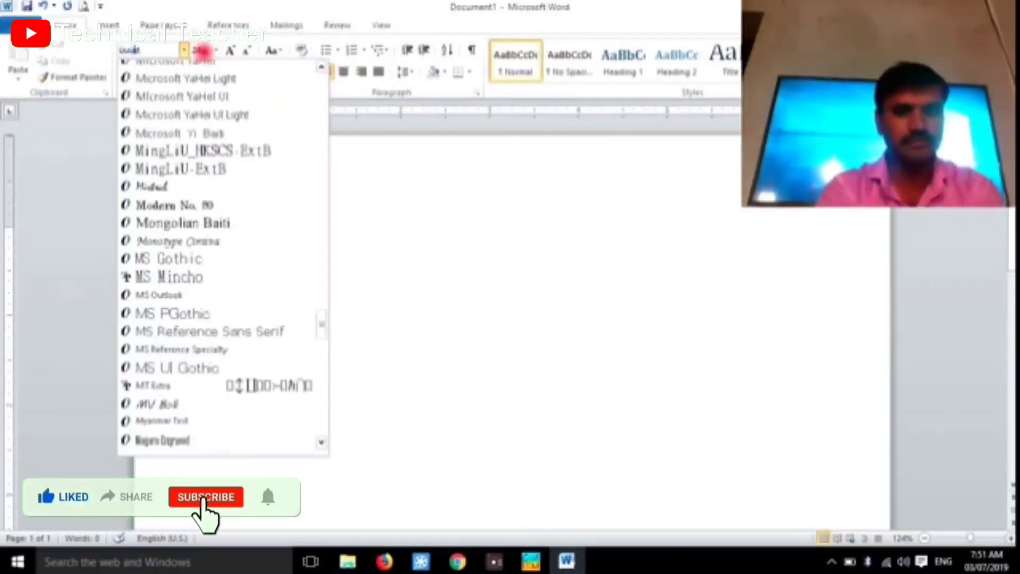
pyautogui.press('BackSpace')
pyautogui.press('BackSpace')
pyautogui.press('BackSpace')
pyautogui.press('BackSpace')
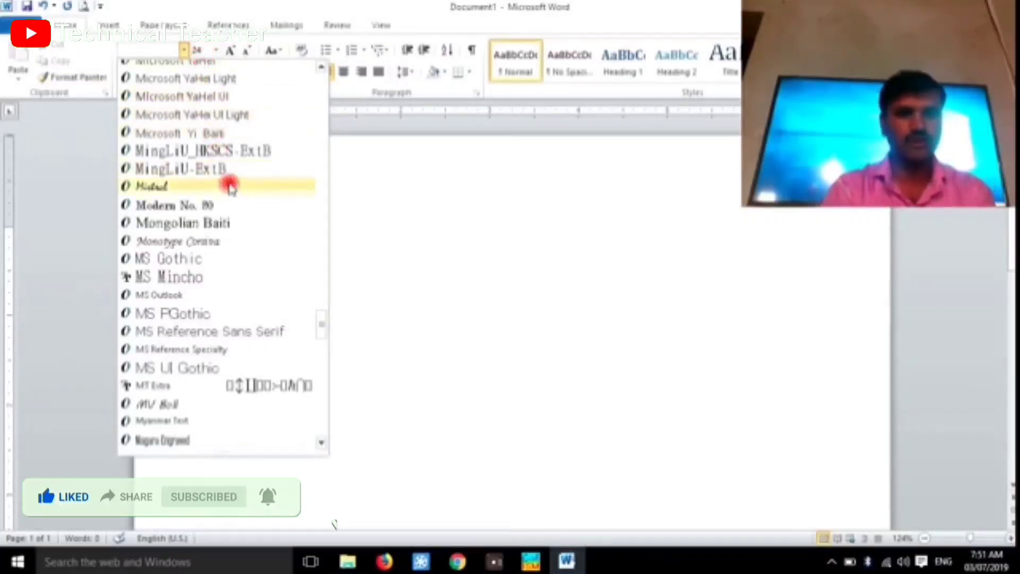
# Step: Switch to the ISM window and apply the Disable ISM setting
pyautogui.click(531, 561)
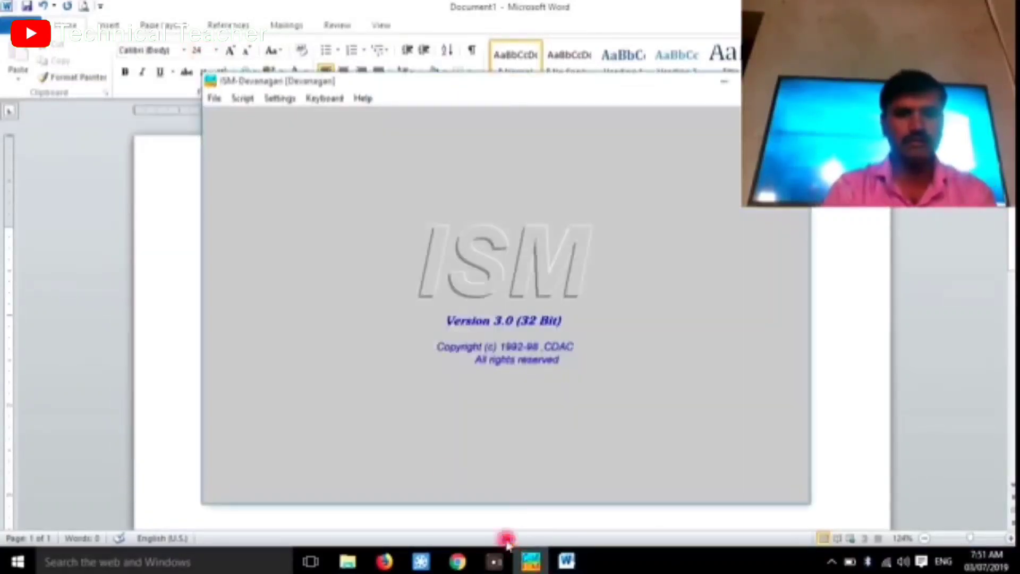
pyautogui.click(274, 102)
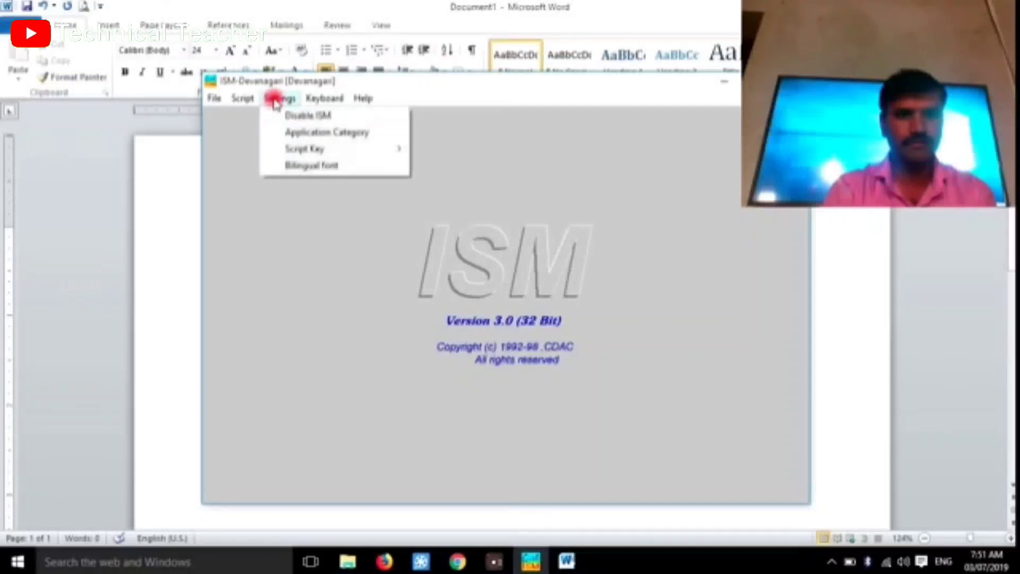
pyautogui.click(291, 113)
# Step: Return to the Word document and set its font to DV-TTSurekh
pyautogui.click(159, 50)
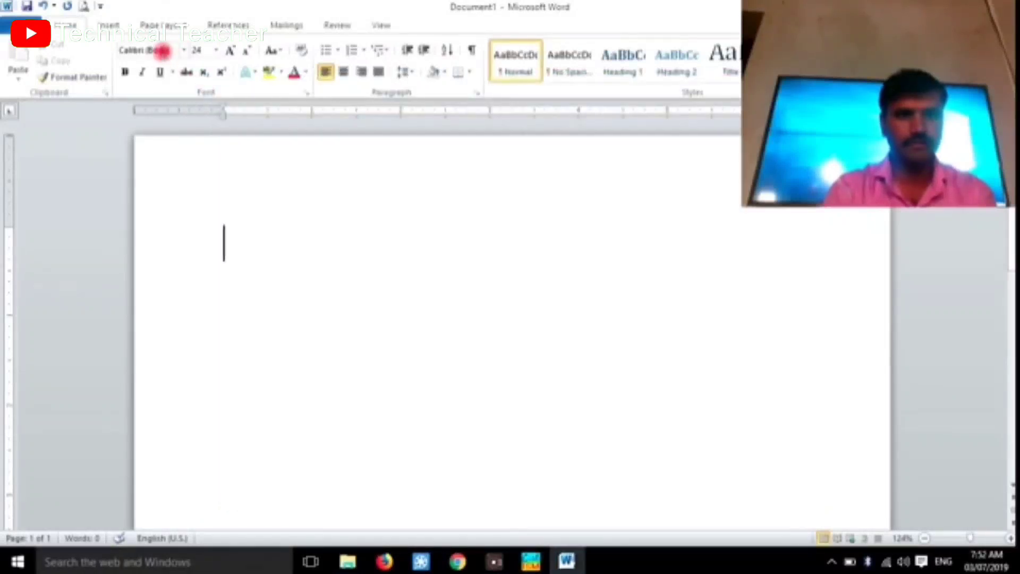
pyautogui.click(160, 50)
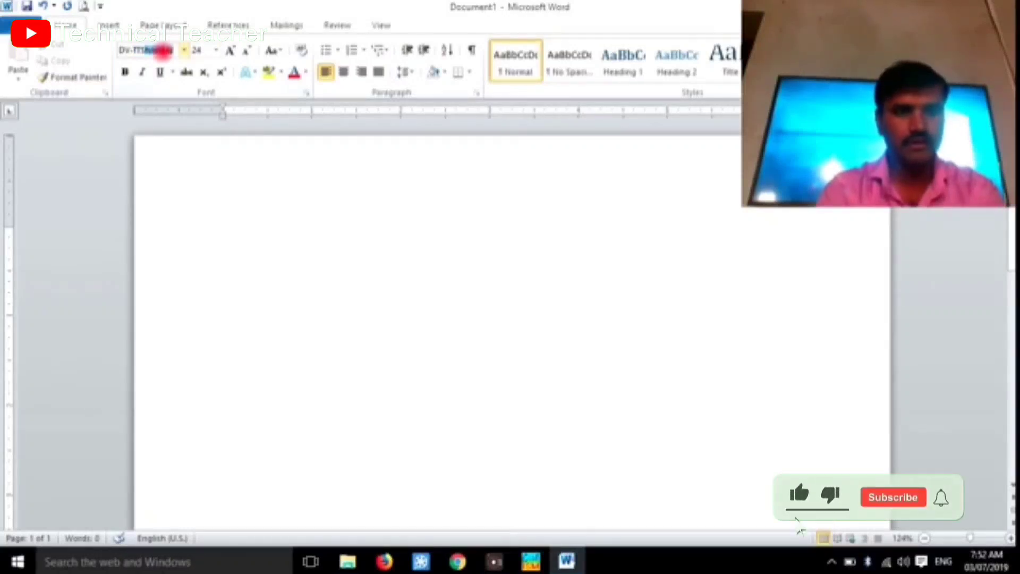
pyautogui.press('Return')
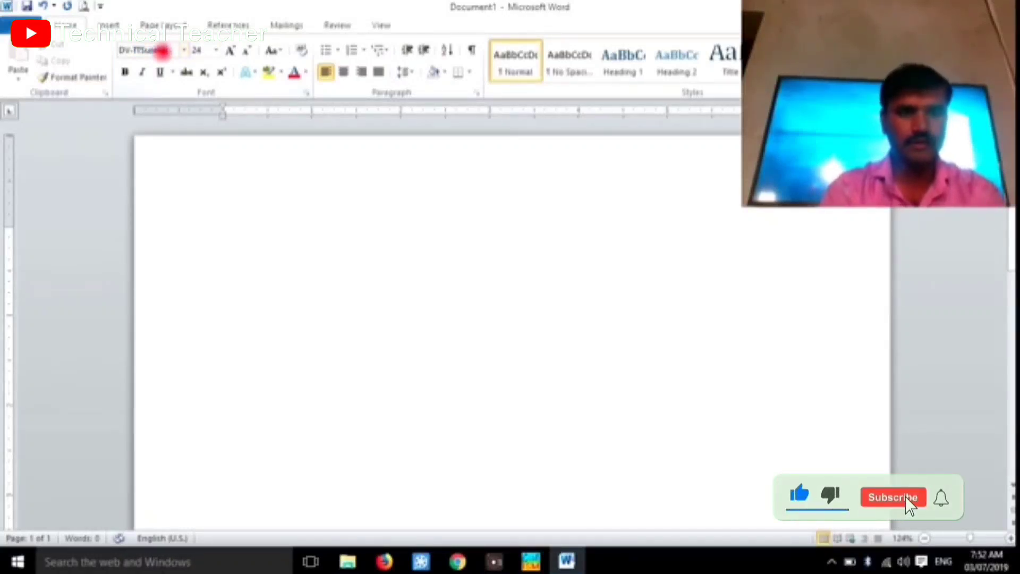